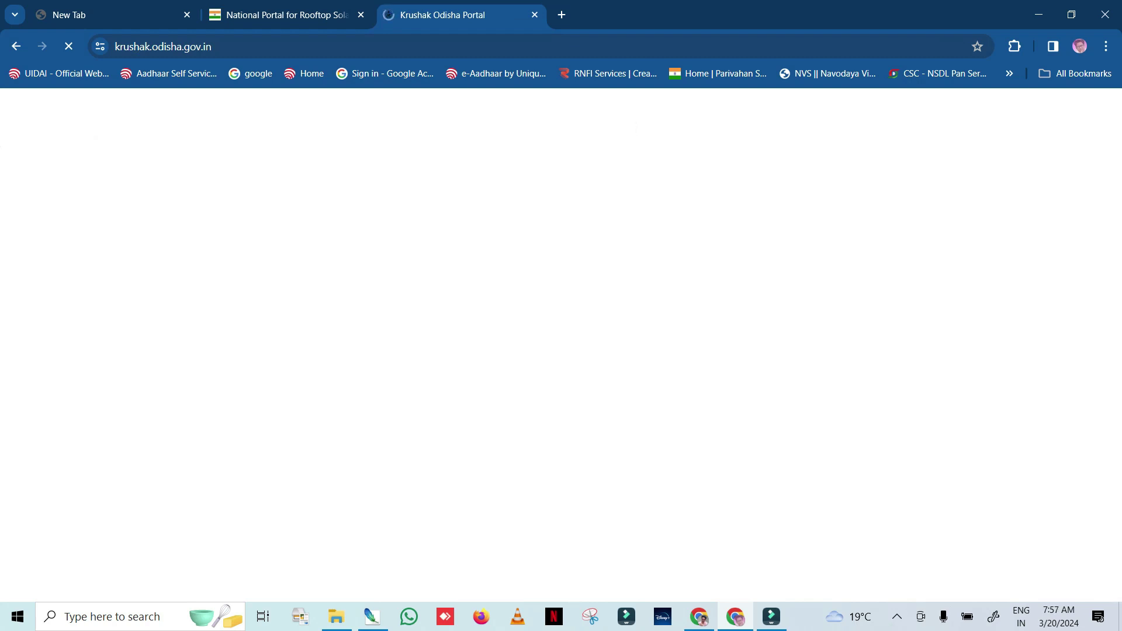
- Request a login OTP with the farmer's Aadhaar number, then choose Update Mobile No in the OTP dialog
scroll(555, 345, "down", 2)
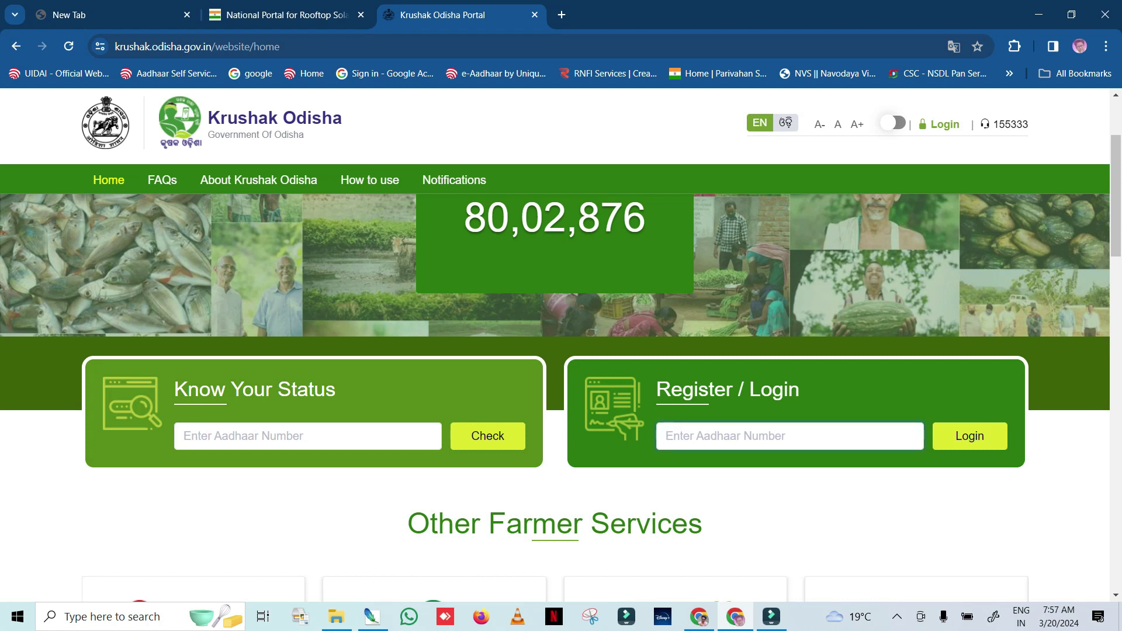
key("Return")
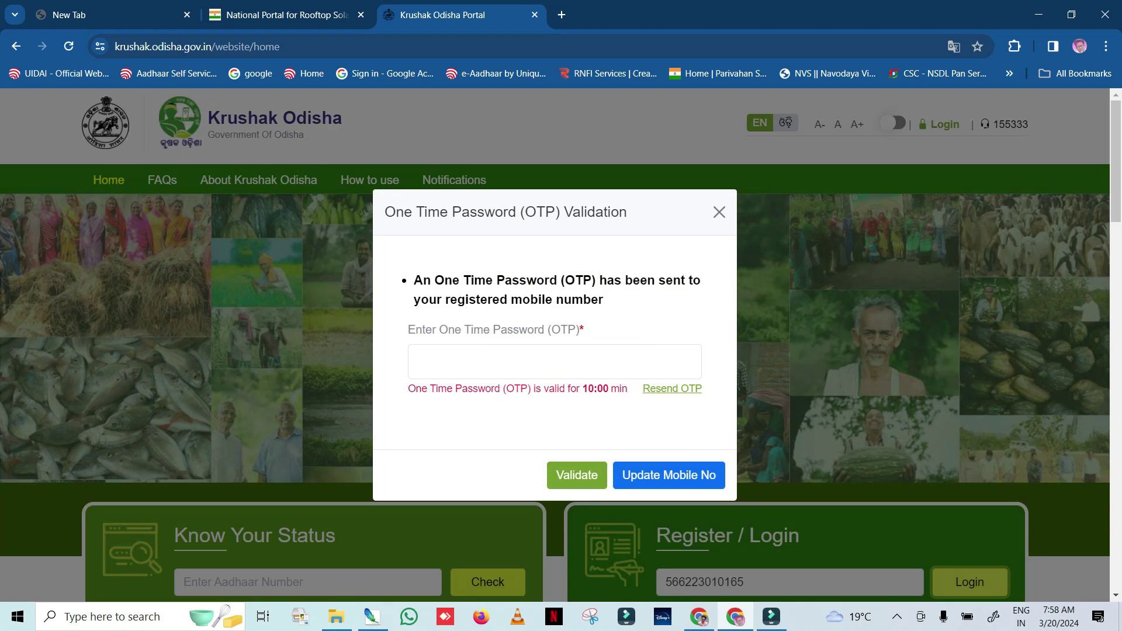
left_click(554, 361)
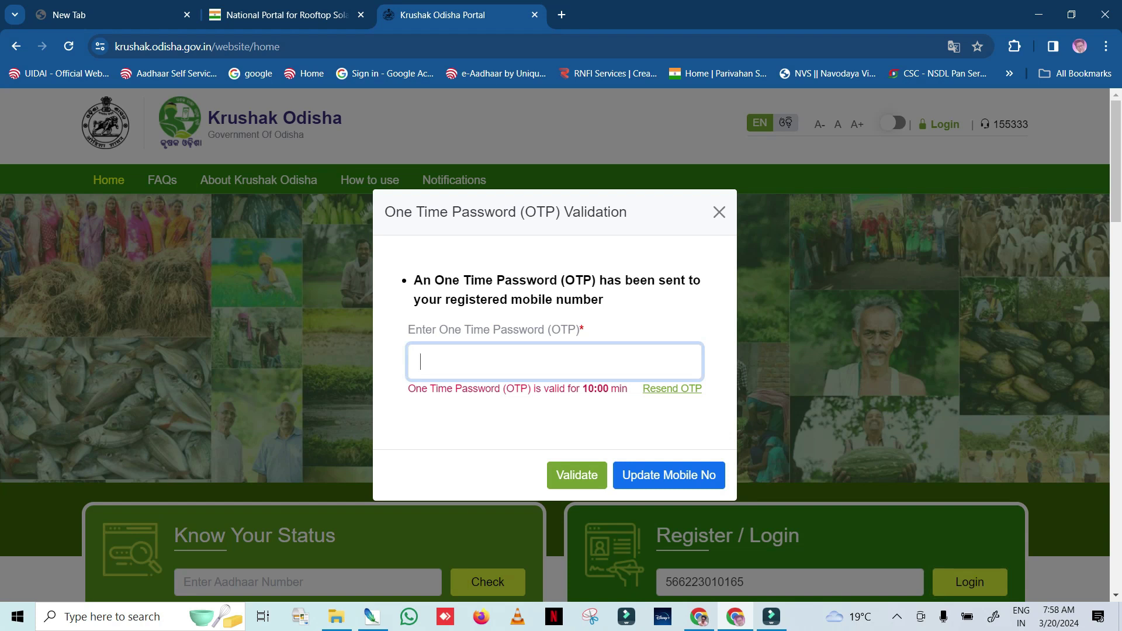
left_click(669, 474)
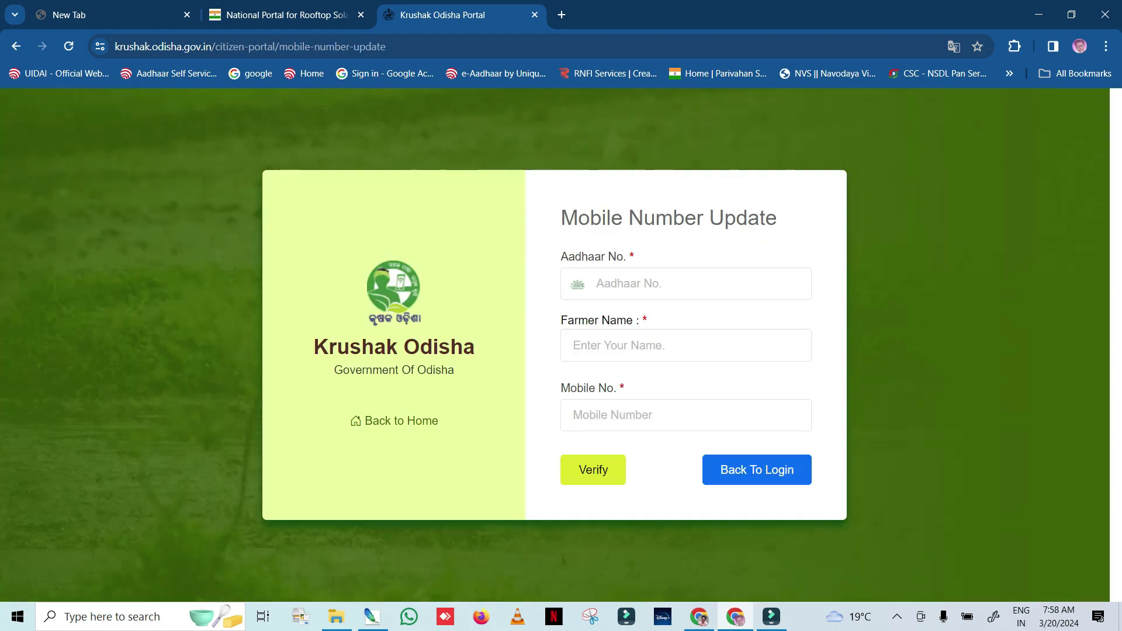
- Fill the Aadhaar and name fields of the Mobile Number Update form, then validate the received OTP
left_click(685, 284)
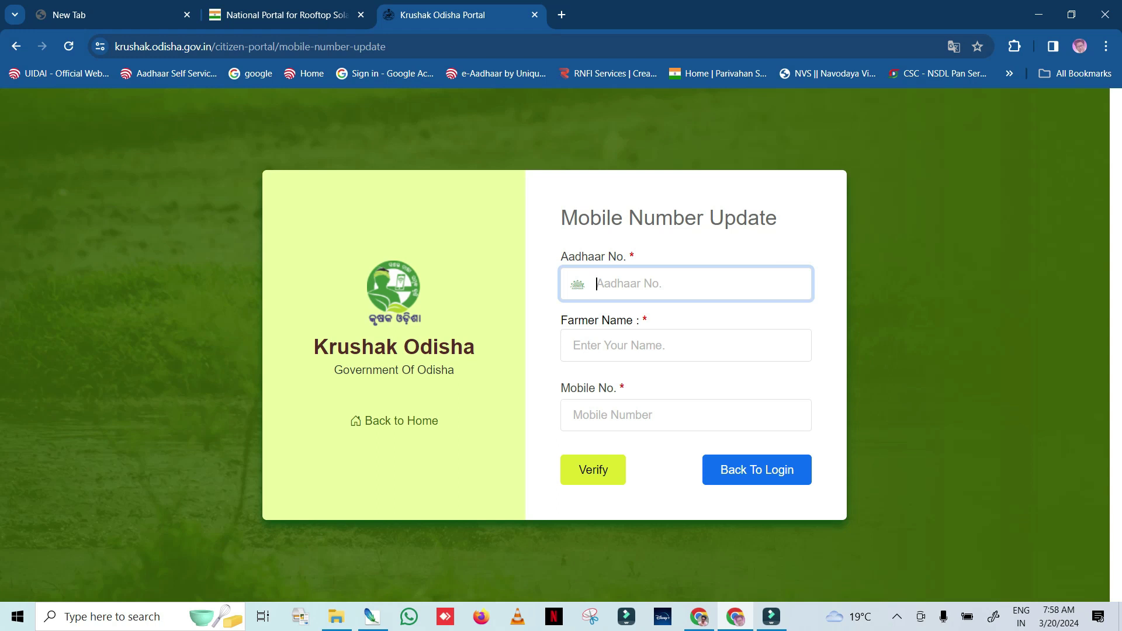
left_click(686, 345)
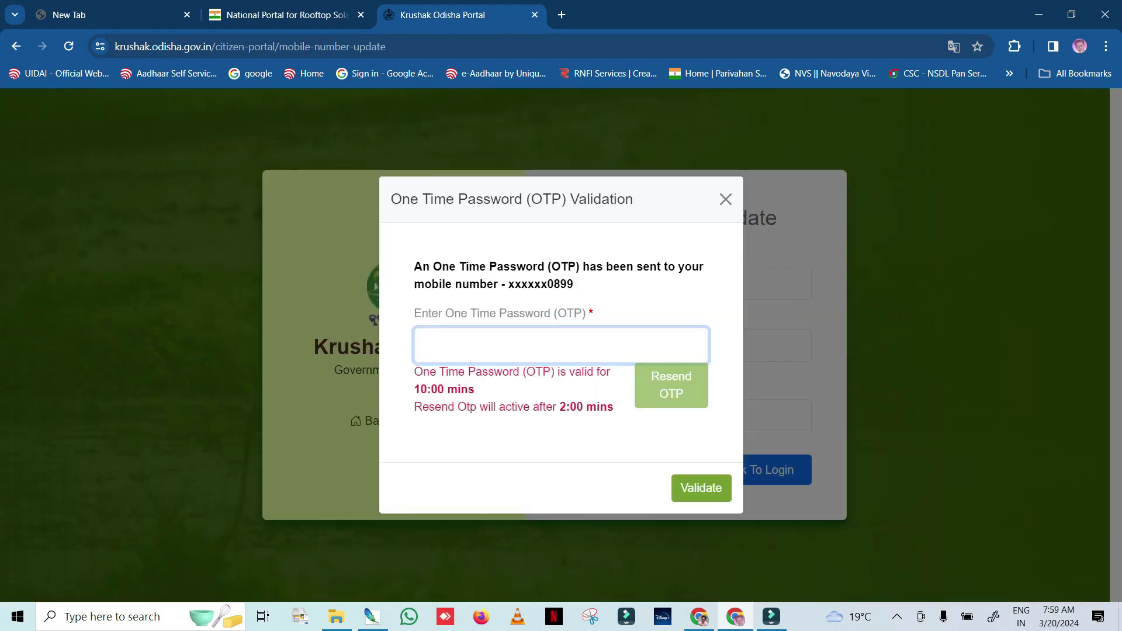
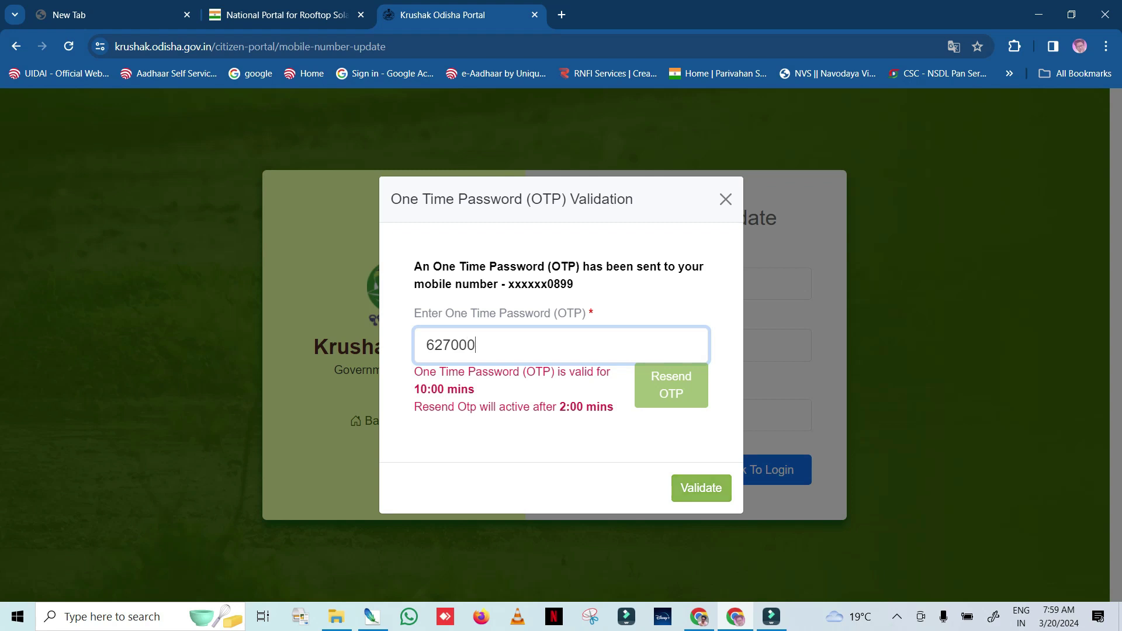
left_click(701, 488)
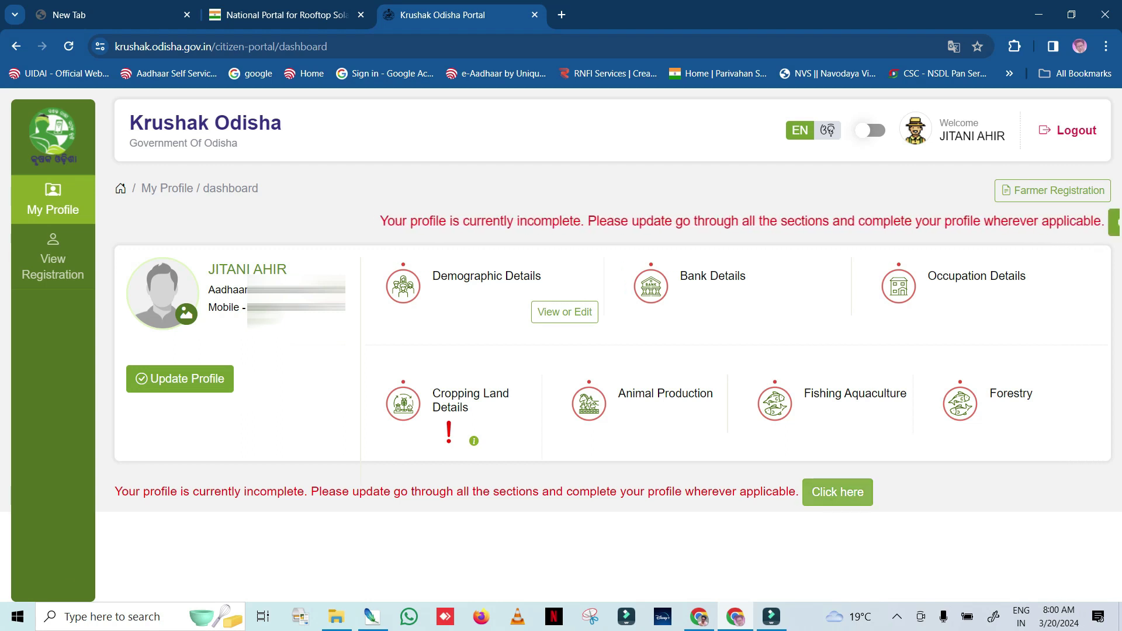
- Review and close the KO Pending Updation List, then start the Demographic Details form
left_click(838, 491)
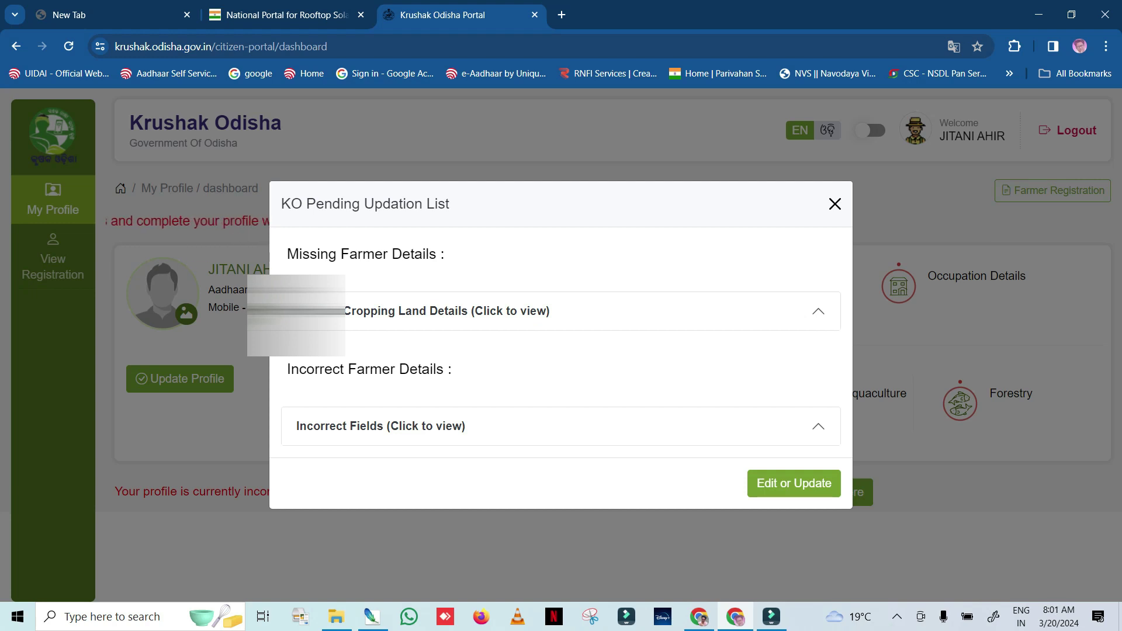
key("Escape")
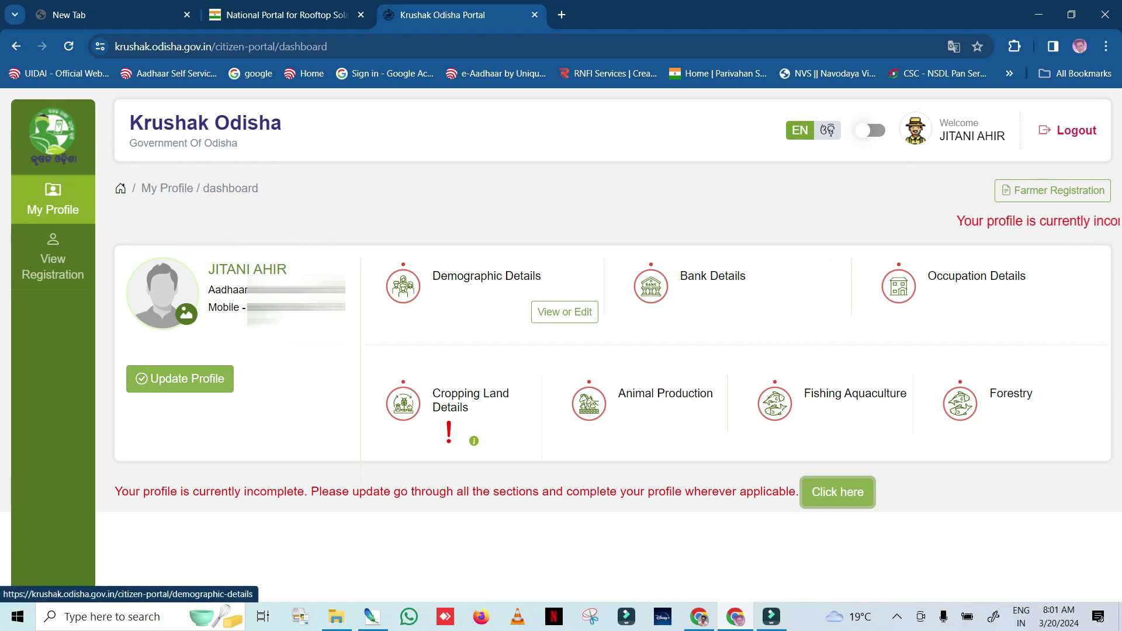
left_click(837, 491)
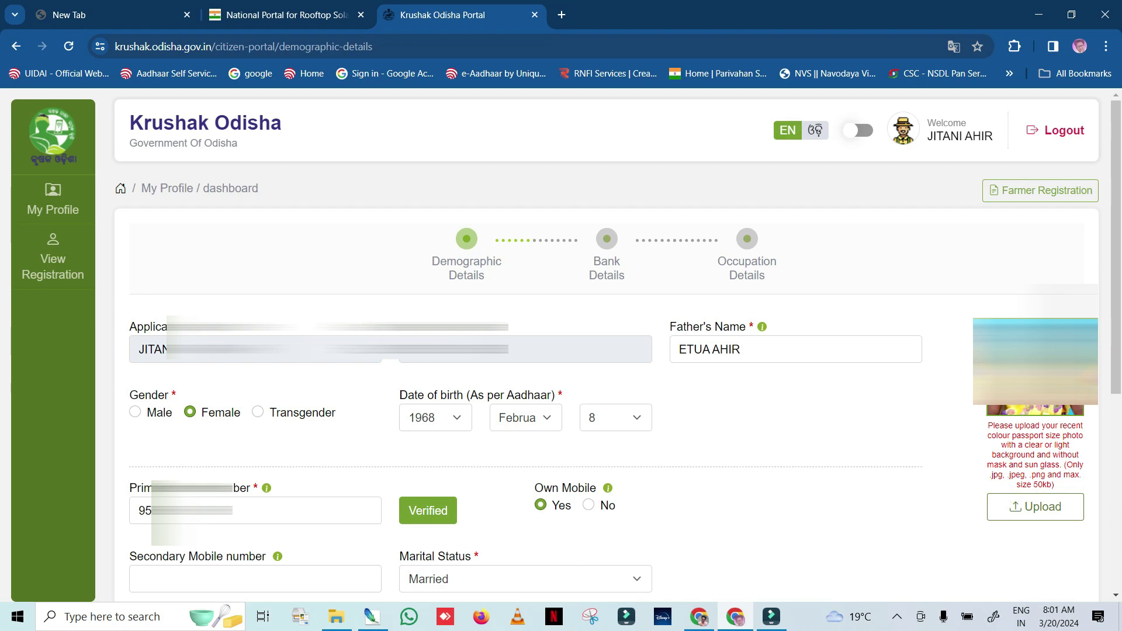
- Keep General as the social category and save the Demographic Details, confirming with Yes
scroll(585, 351, "down", 5)
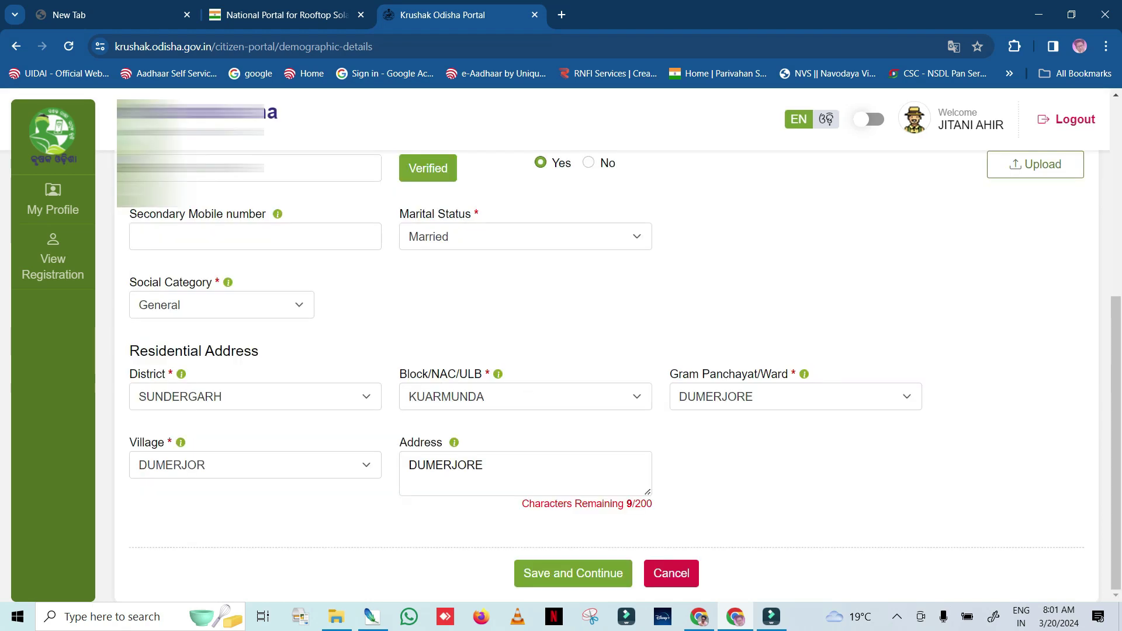
left_click(223, 305)
left_click(222, 341)
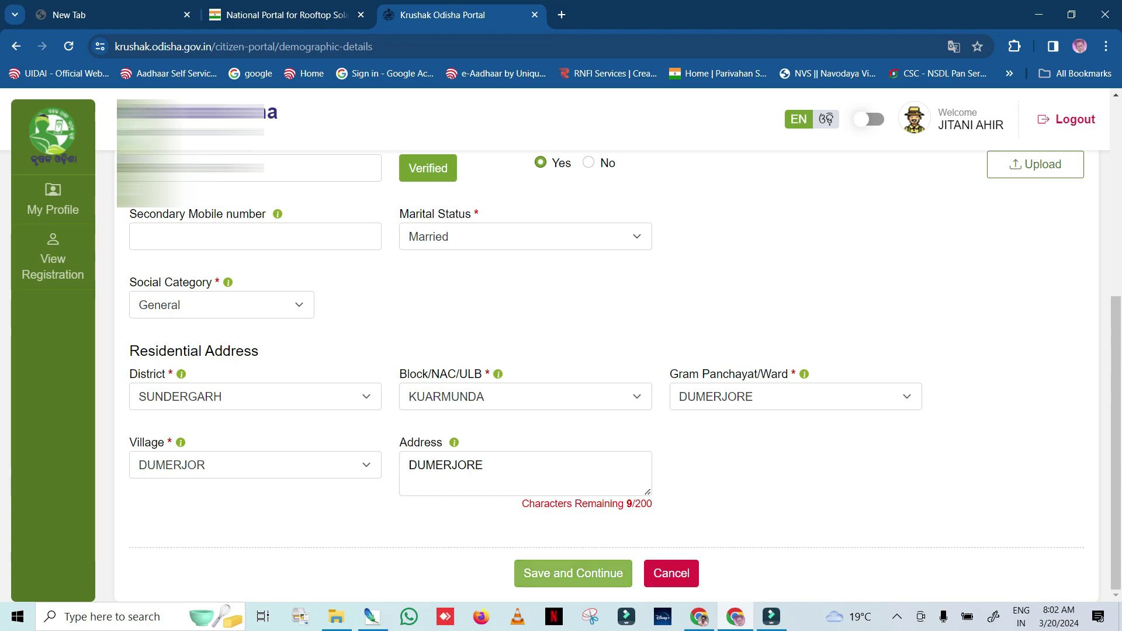
left_click(572, 572)
left_click(534, 367)
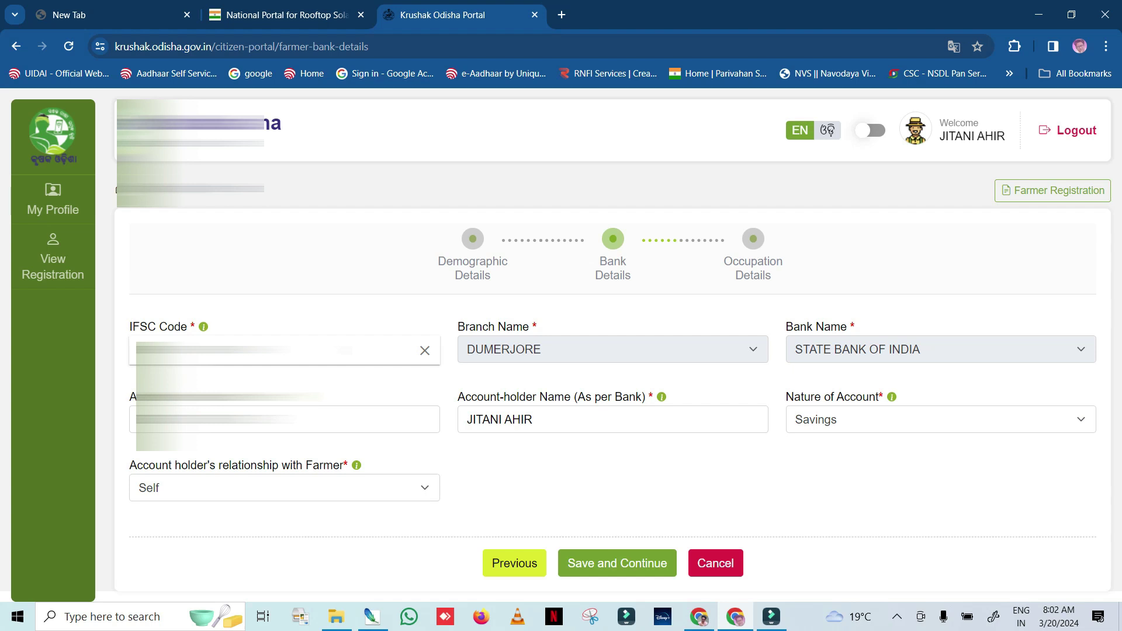
- Change the IFSC code to SBIN0018469 for State Bank of India, DUMERJORE, and save the bank details
left_click(344, 351)
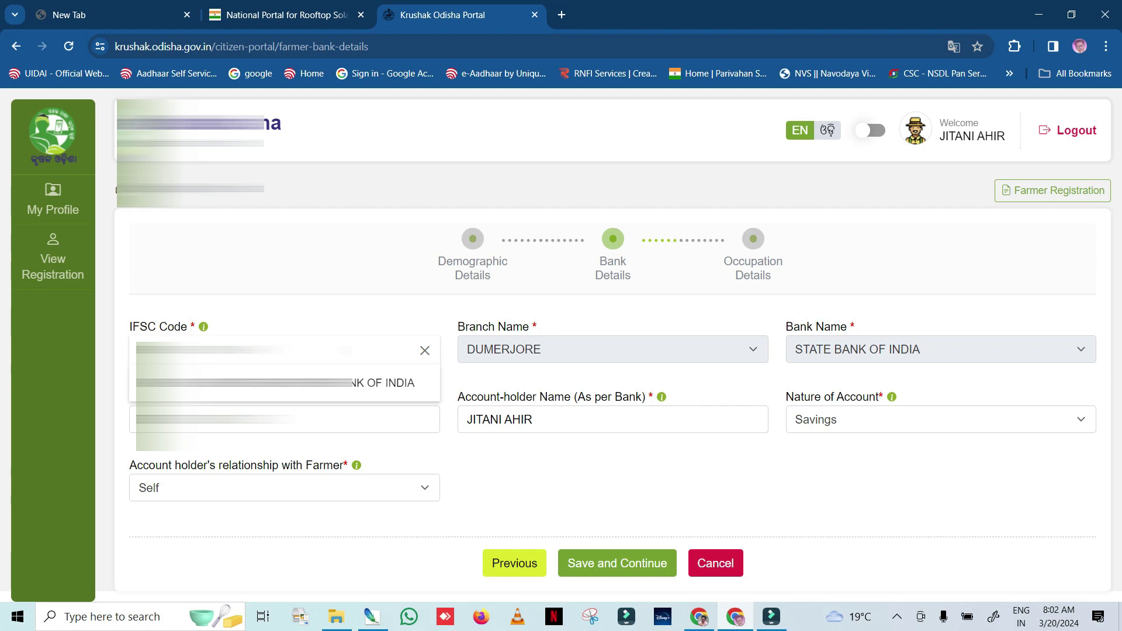
key("BackSpace")
key("BackSpace")
key("BackSpace")
key("BackSpace")
key("BackSpace")
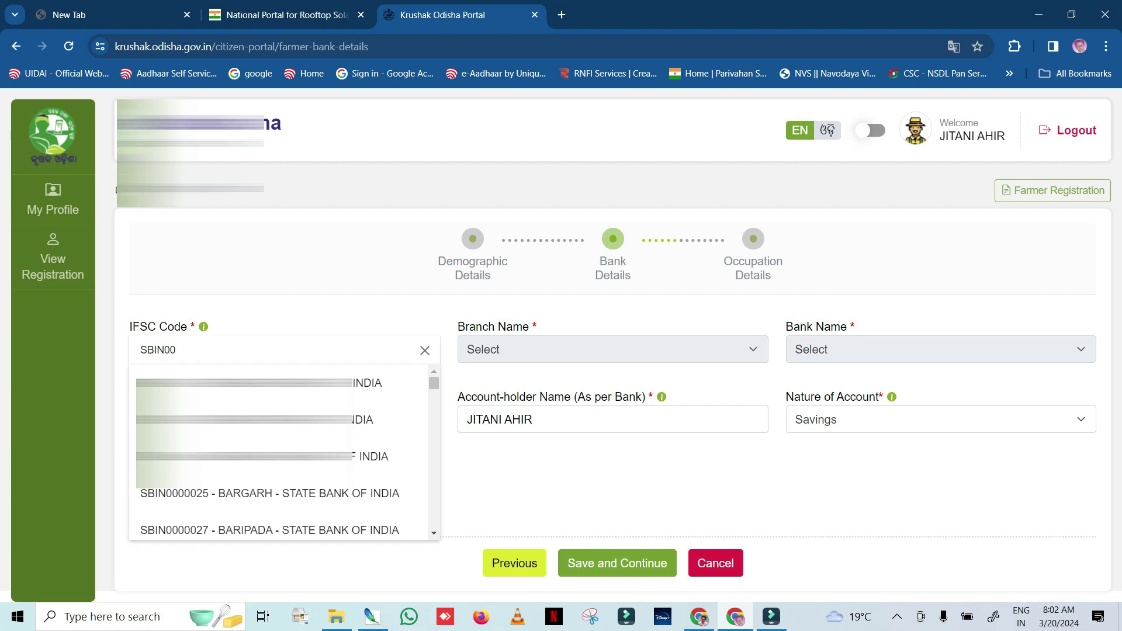
type("18469")
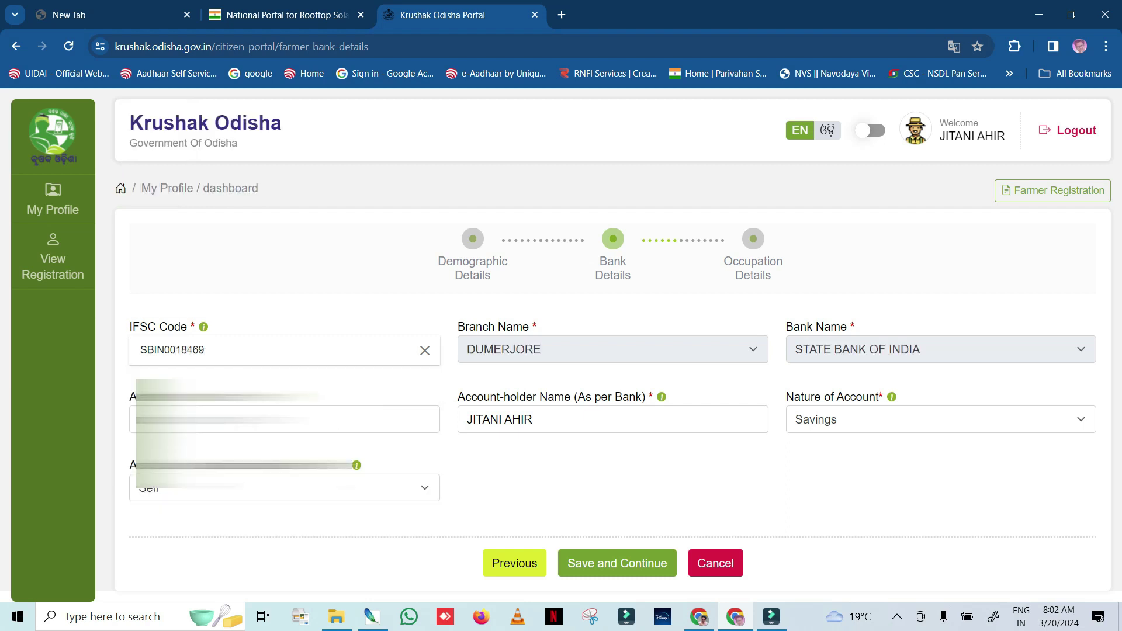
left_click(245, 420)
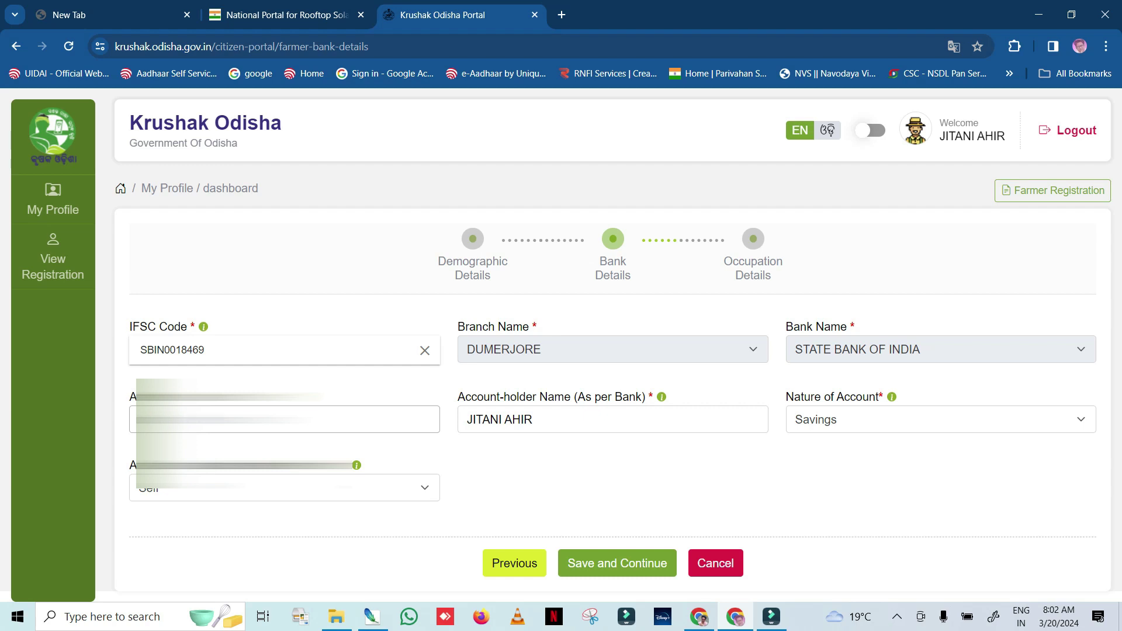
left_click(617, 562)
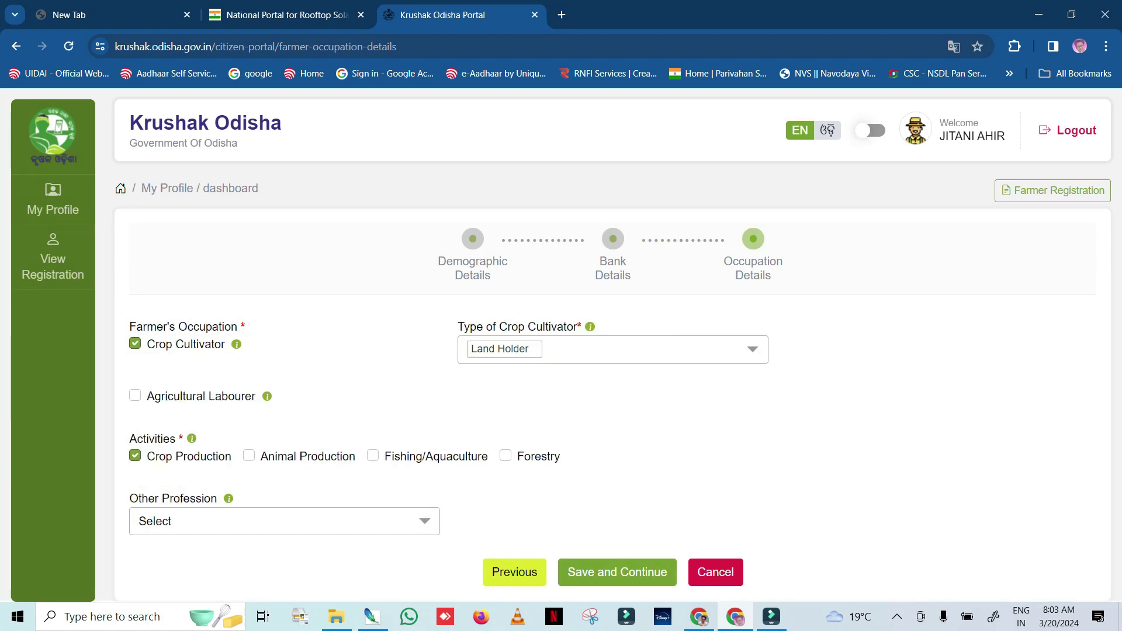
- Make the crop cultivator type Tenant instead of Land Holder and add Animal Production
left_click(752, 349)
left_click(506, 442)
left_click(520, 389)
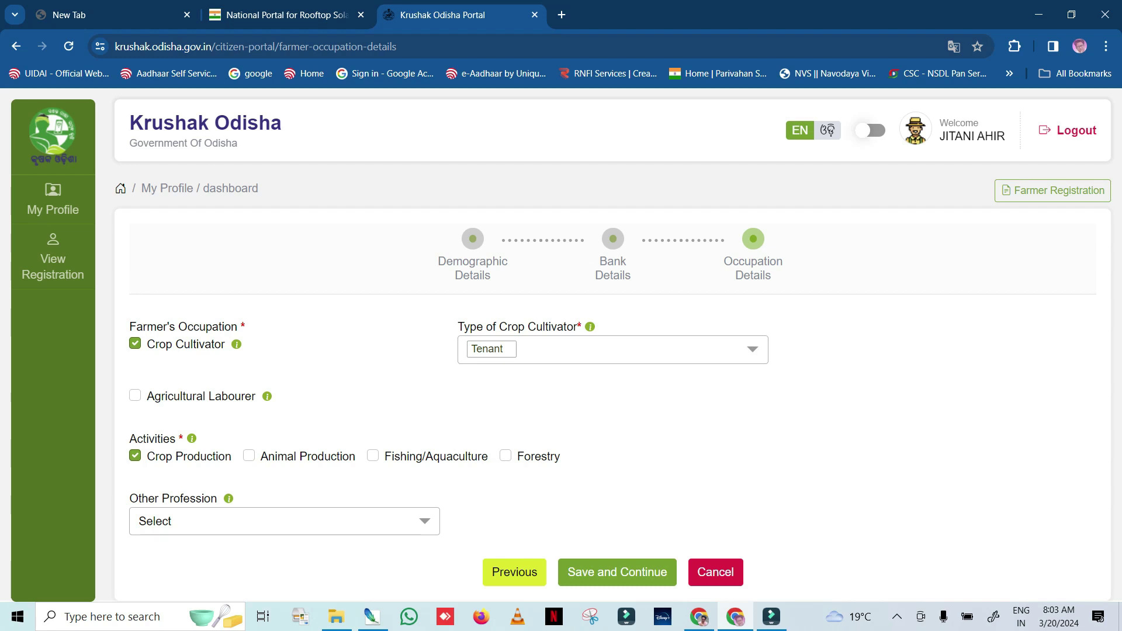
left_click(249, 456)
- Choose Private Sector Employee as other profession and save the occupation details
left_click(284, 521)
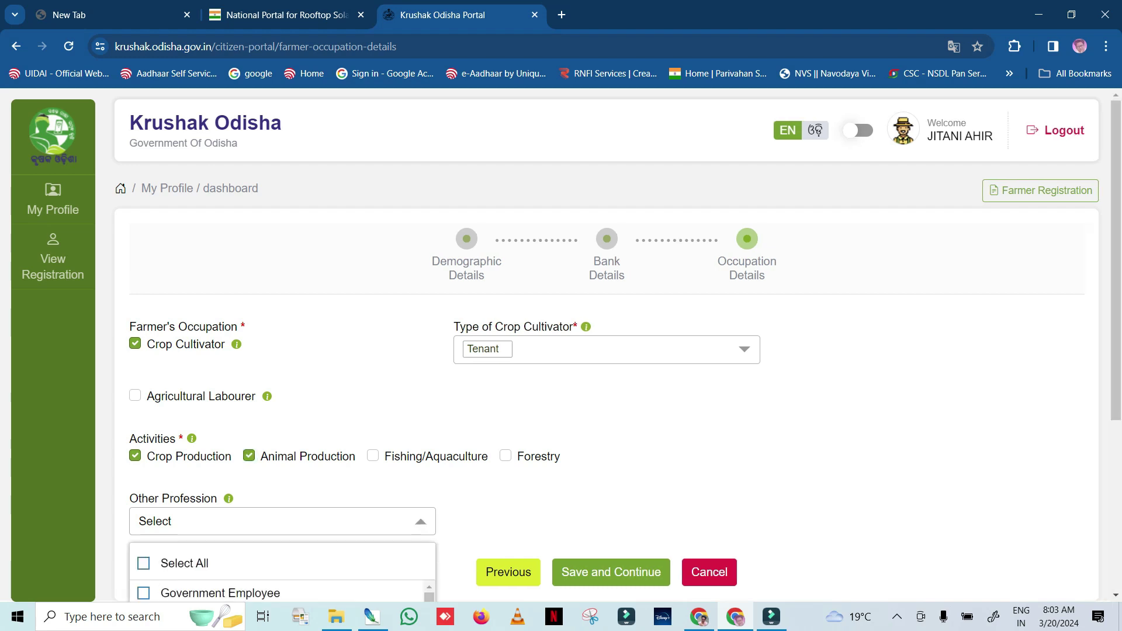
left_click(284, 521)
left_click(285, 521)
scroll(284, 504, "down", 3)
scroll(285, 390, "down", 1)
scroll(285, 392, "up", 1)
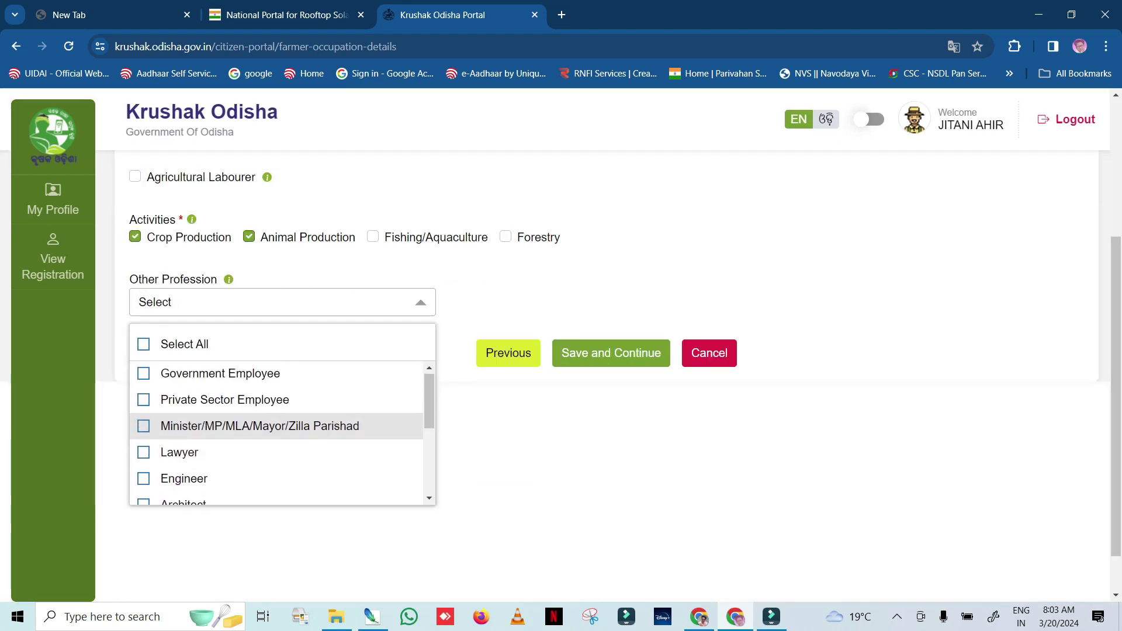
left_click(228, 400)
left_click(514, 427)
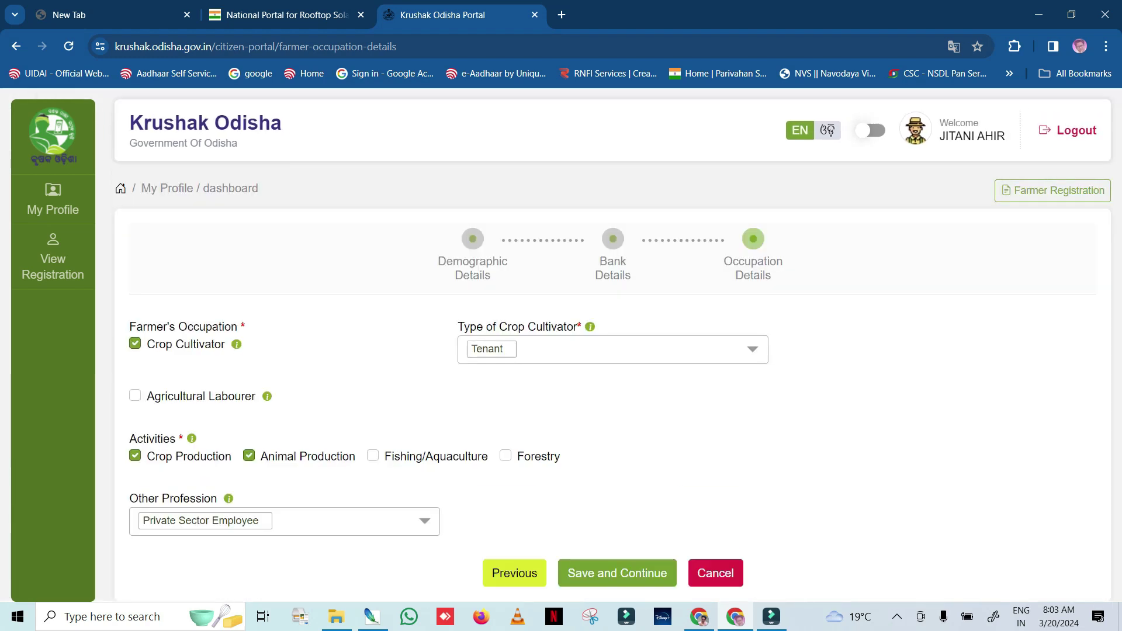
left_click(617, 572)
left_click(533, 366)
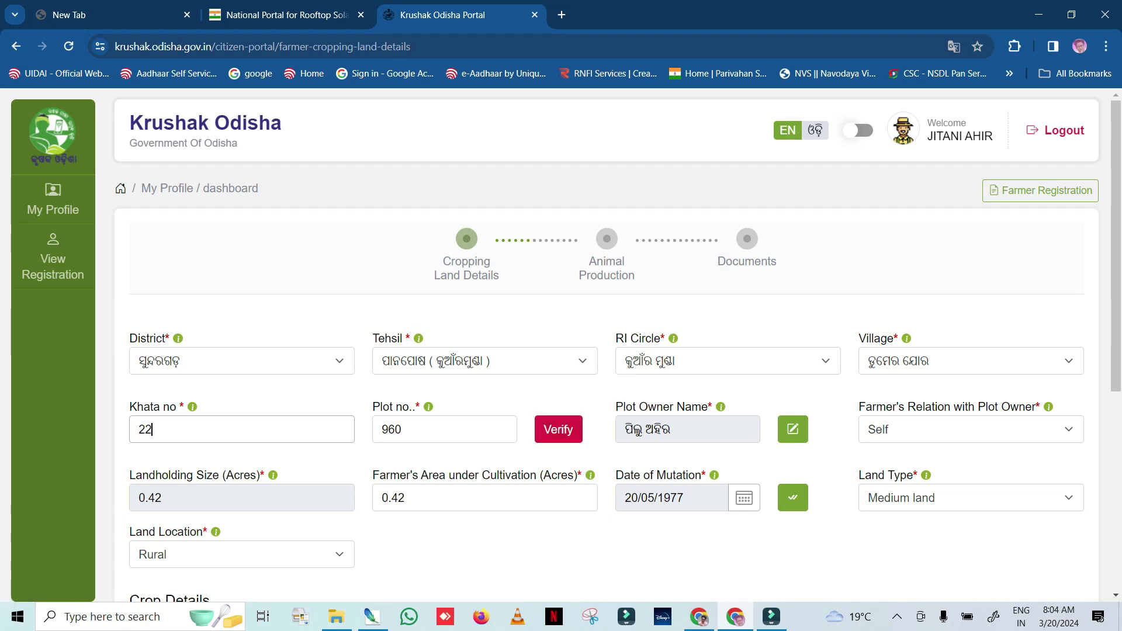
- Verify Khata 22 and Plot 960, accept the Bhulekh message, and pick the plot owner name
left_click(558, 430)
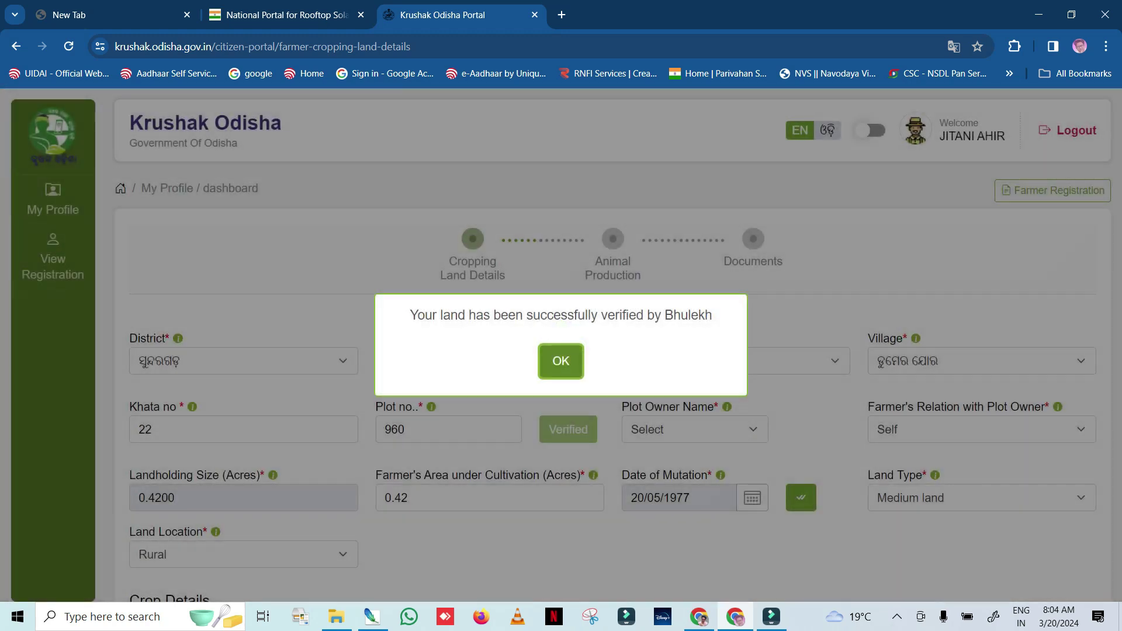
left_click(560, 361)
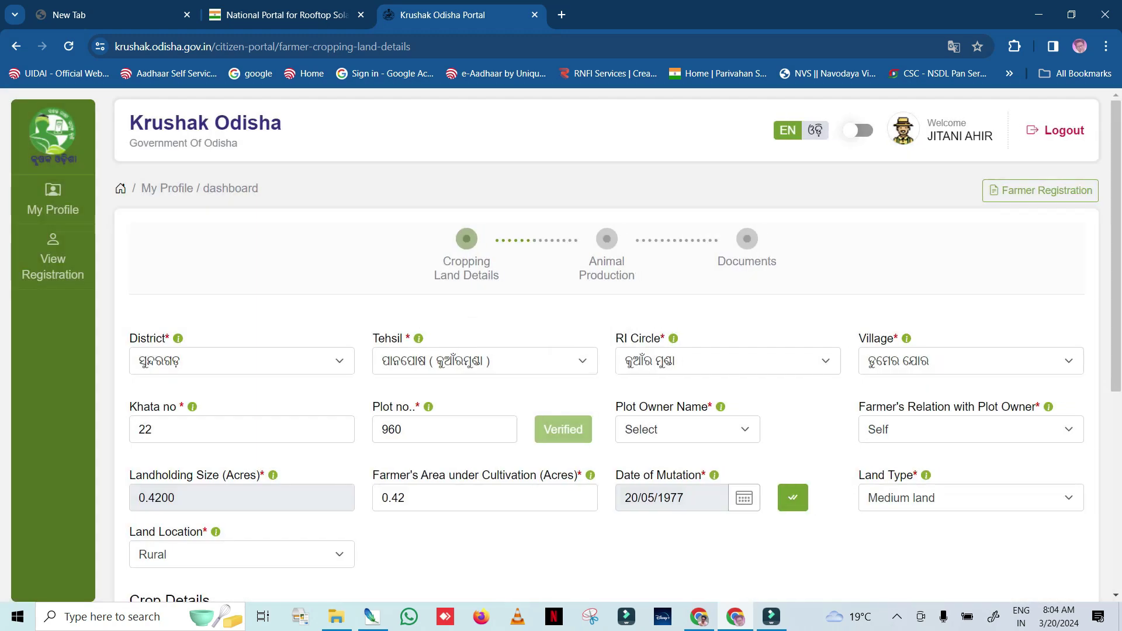
left_click(687, 429)
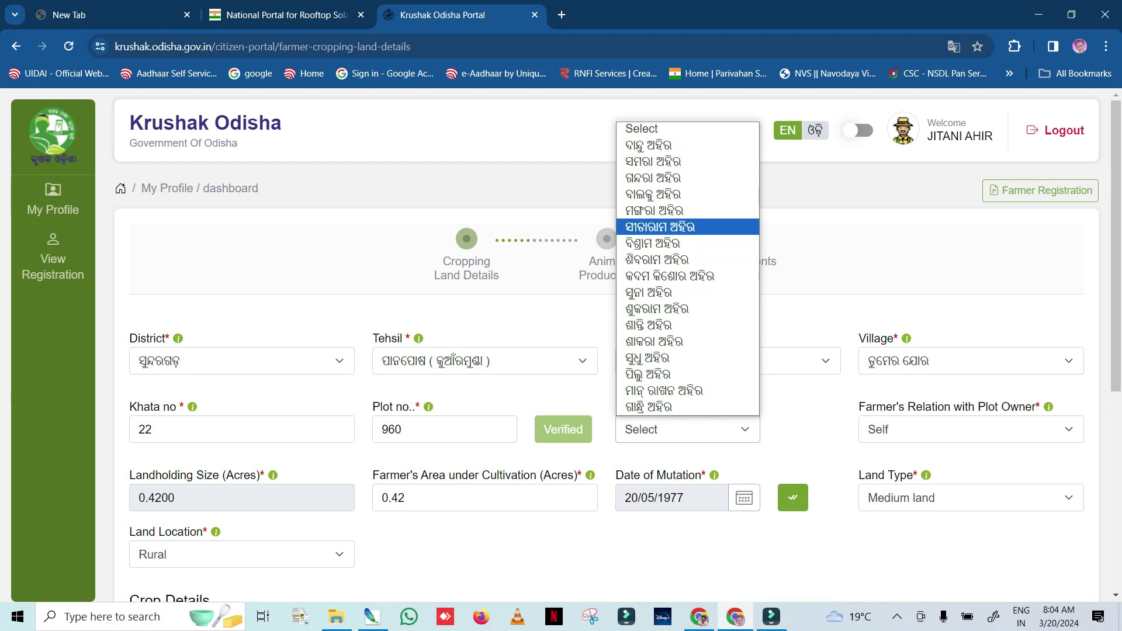
key("Return")
- Set the farmer's relation with the plot owner to Spouse, keeping the original owner name
left_click(935, 429)
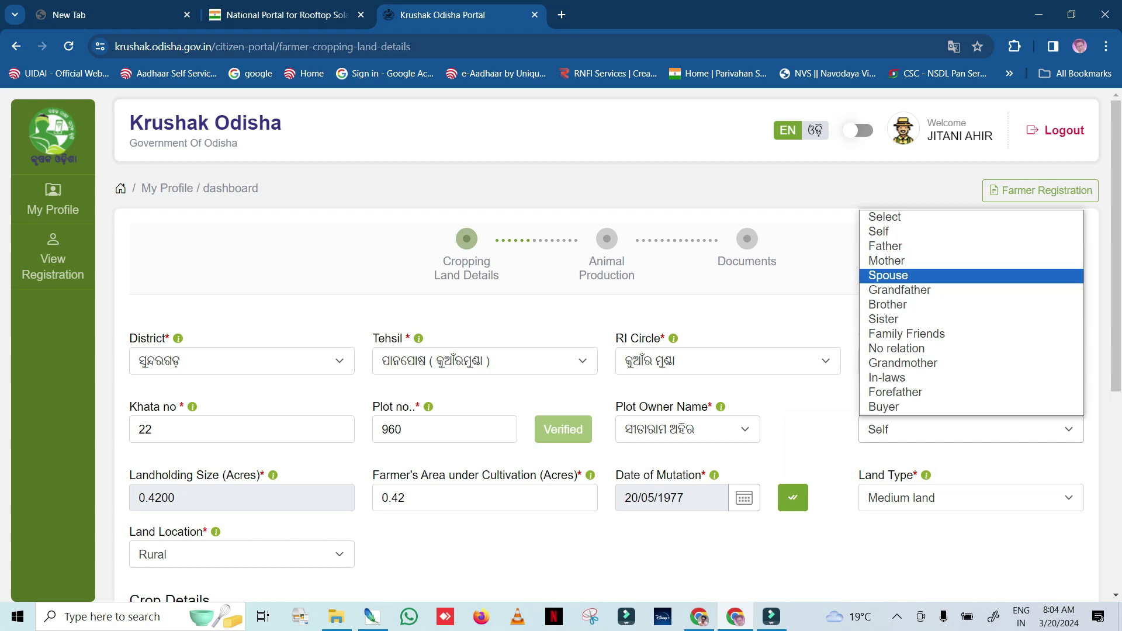
left_click(819, 409)
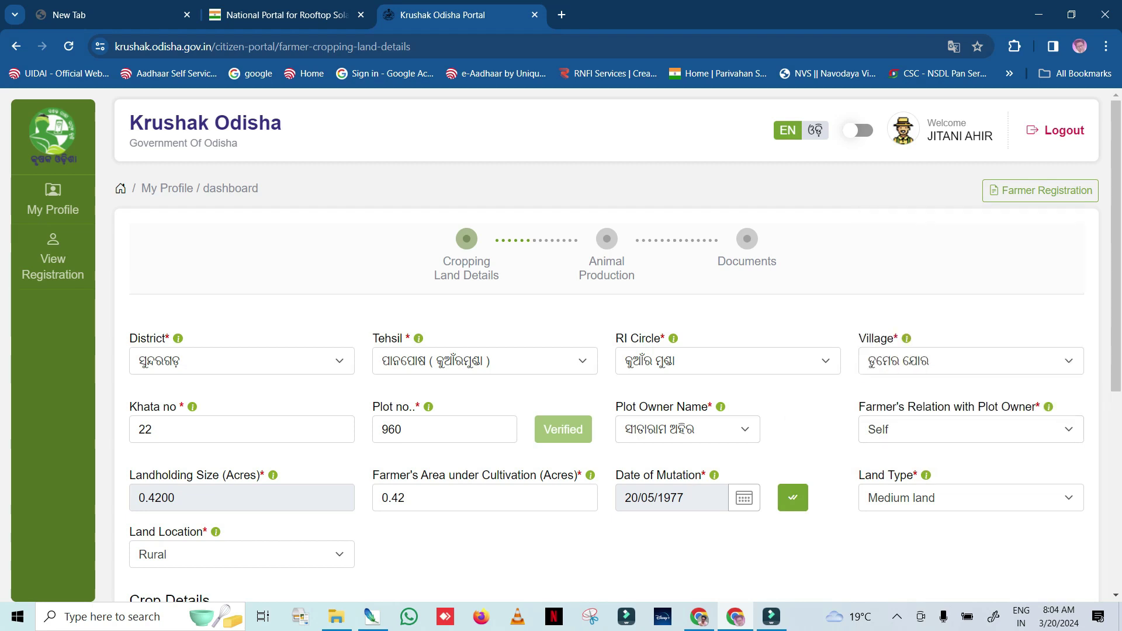
left_click(970, 429)
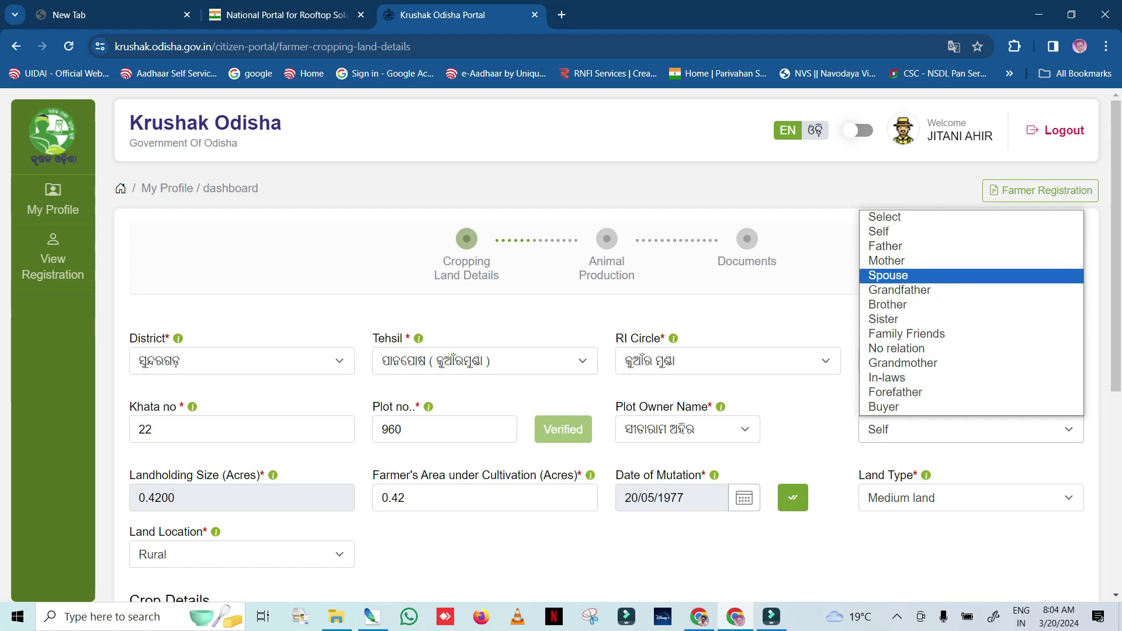
left_click(889, 275)
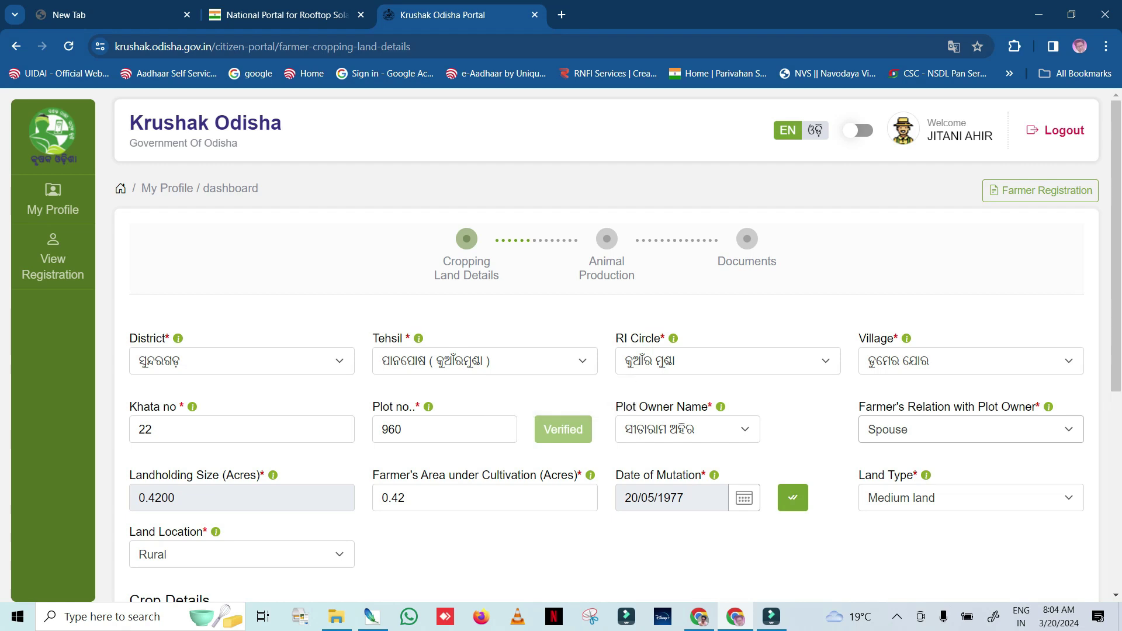
left_click(691, 430)
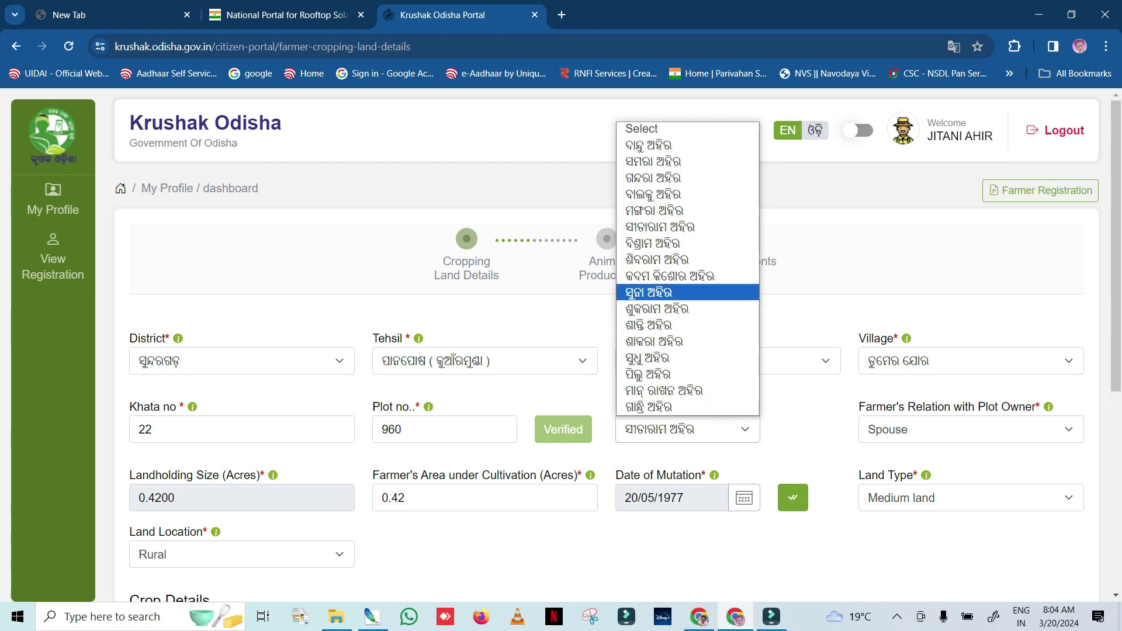
key("Escape")
left_click(690, 430)
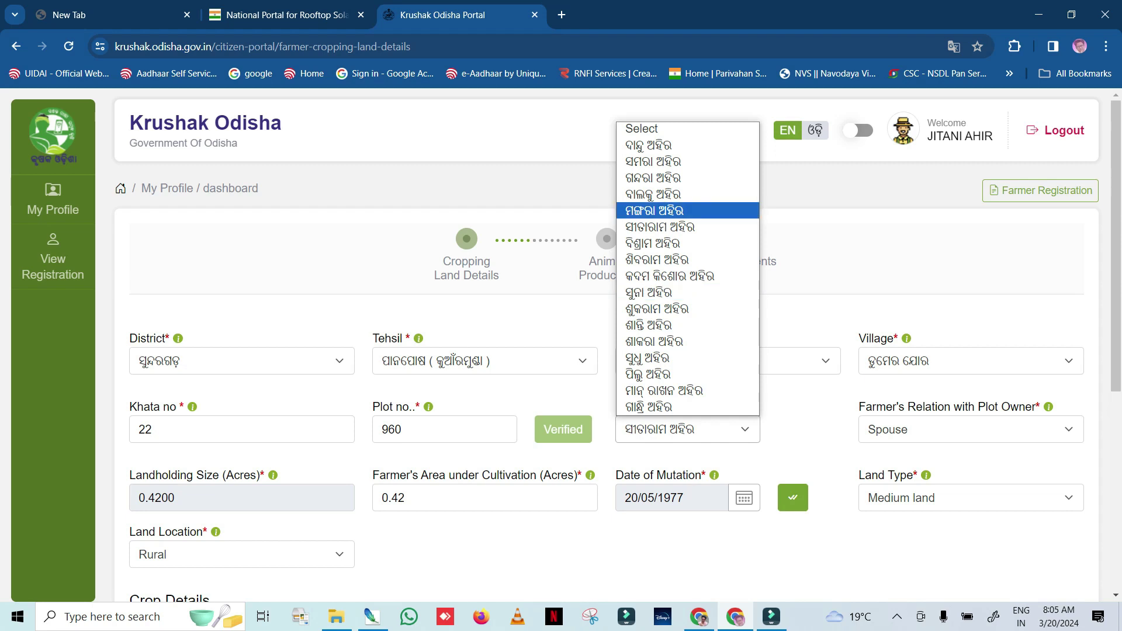
left_click(661, 227)
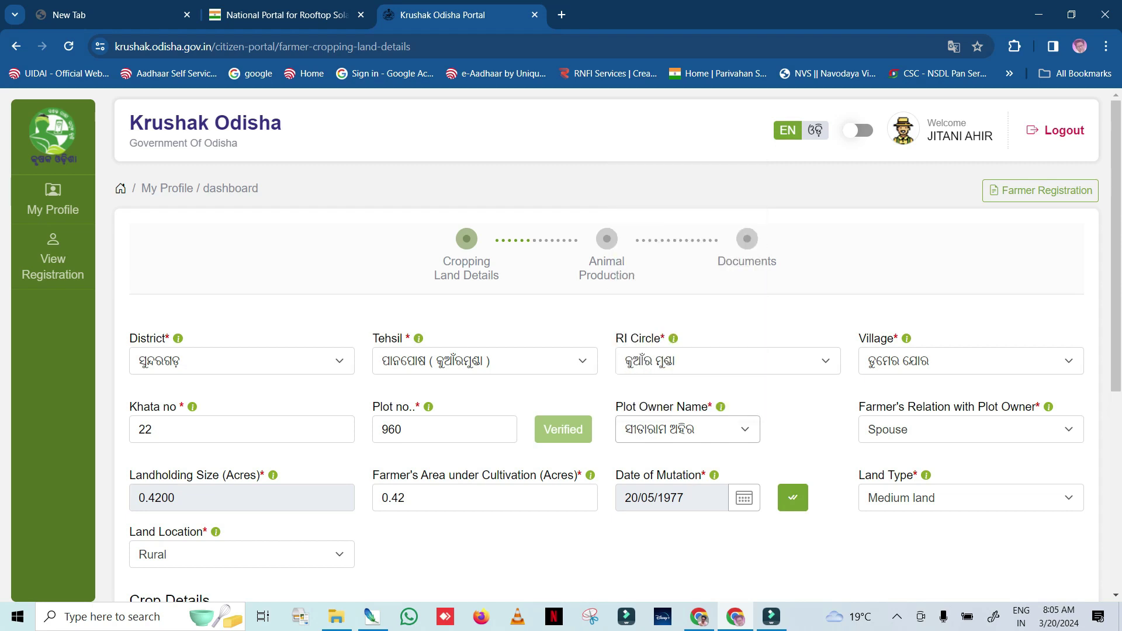
- Keep Spouse as the relation and enter 0.4200 as the area under cultivation
left_click(971, 430)
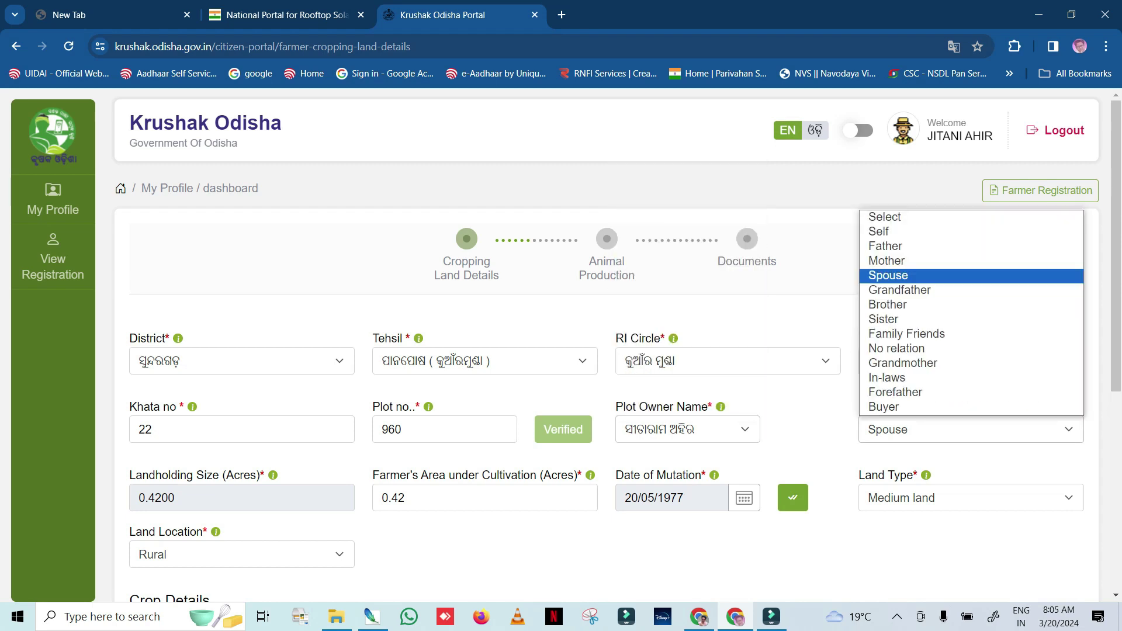
key("Down")
key("Down")
key("Down")
key("Down")
key("Down")
key("Down")
key("Down")
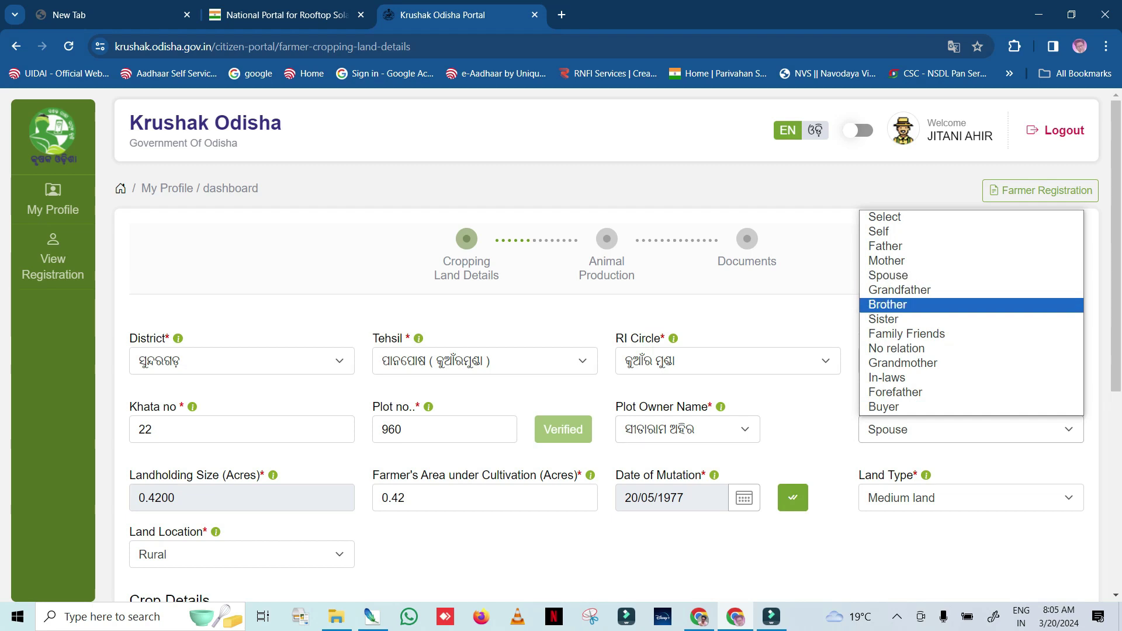
key("Down")
key("Down")
key("Up")
key("Up")
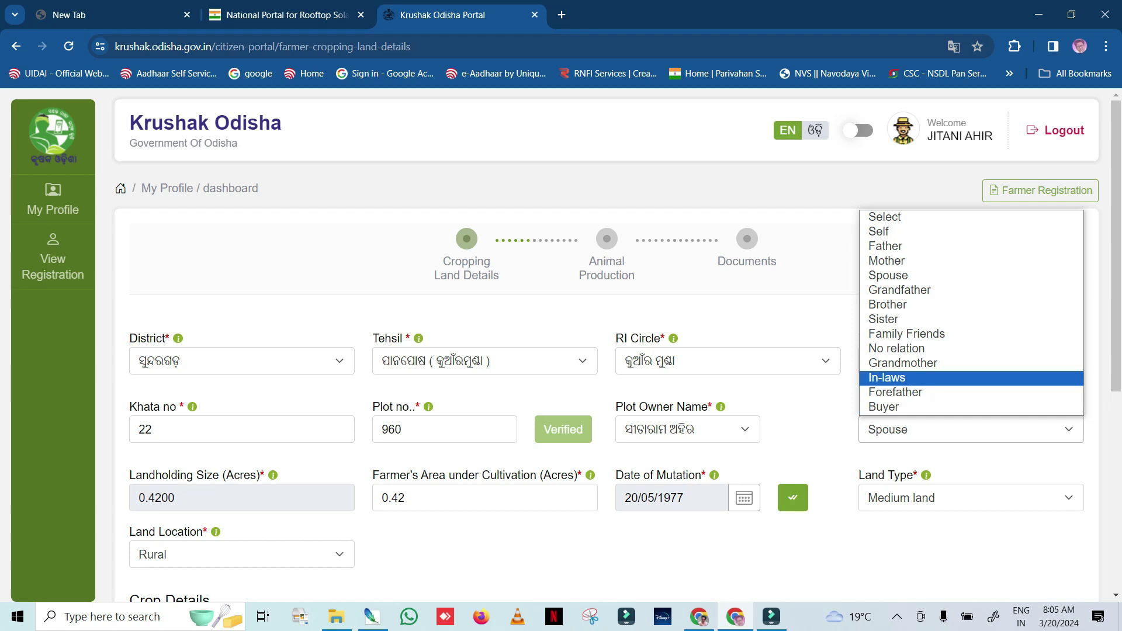
key("Up")
key("Up")
key("Up")
key("Up")
key("Up")
key("Up")
key("Up")
key("Up")
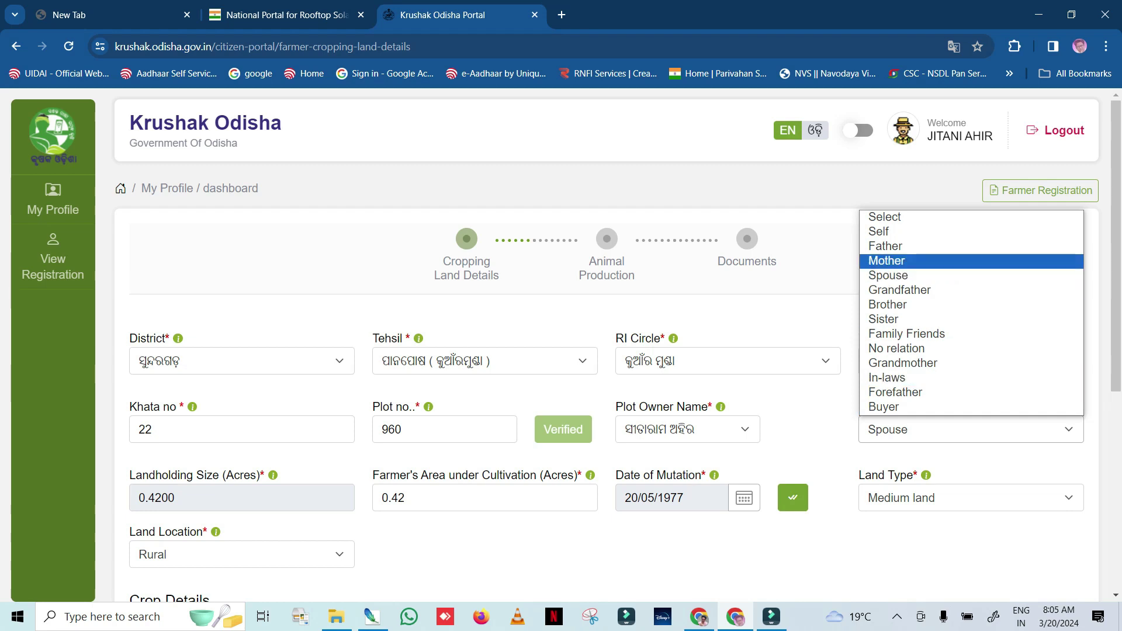
key("Down")
key("Down")
key("Down")
key("Down")
key("Down")
key("Down")
key("Down")
key("Down")
key("Down")
key("Up")
key("Up")
key("Up")
key("Up")
key("Up")
key("Up")
key("Up")
key("Up")
key("Up")
key("Up")
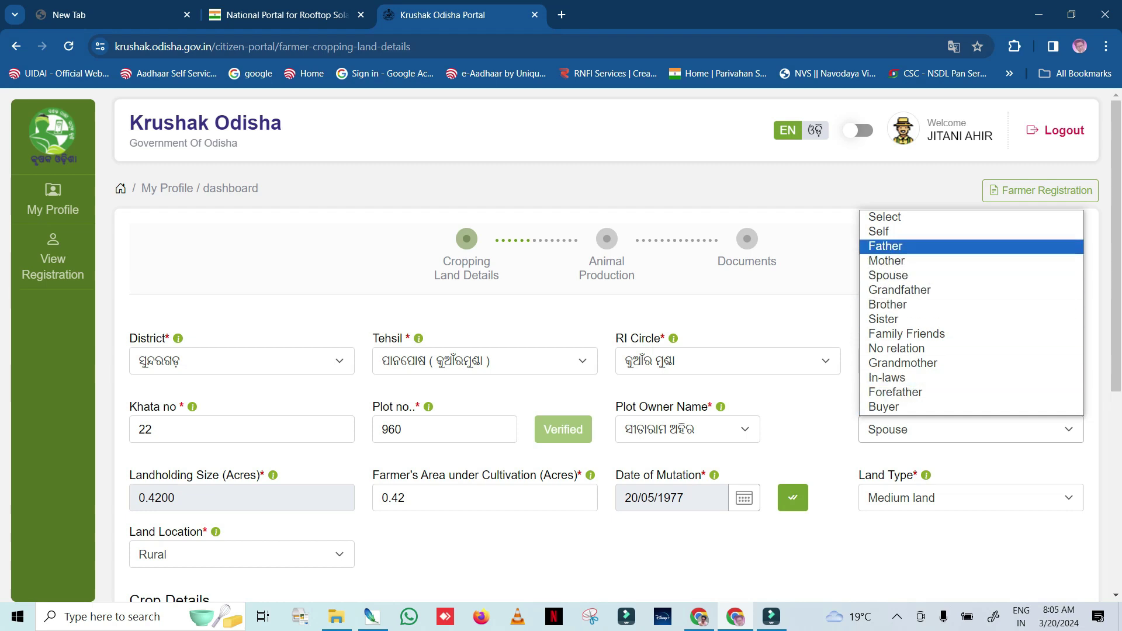
key("Down")
key("Down")
key("Down")
key("Down")
key("Down")
key("Down")
key("Down")
key("Up")
key("Up")
key("Up")
key("Up")
key("Up")
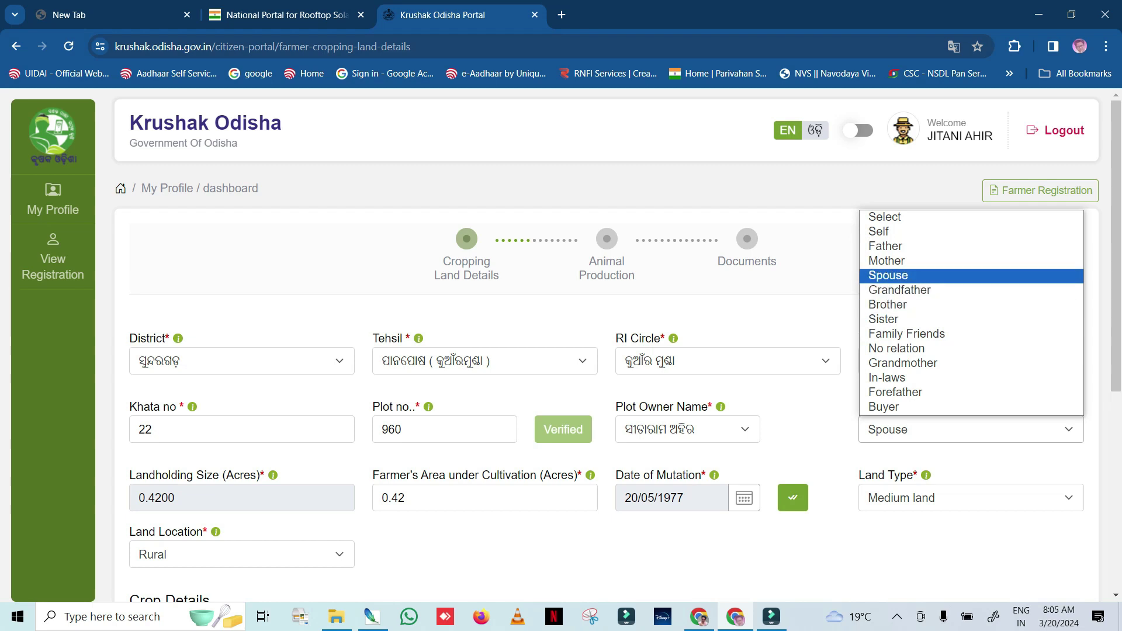
key("Return")
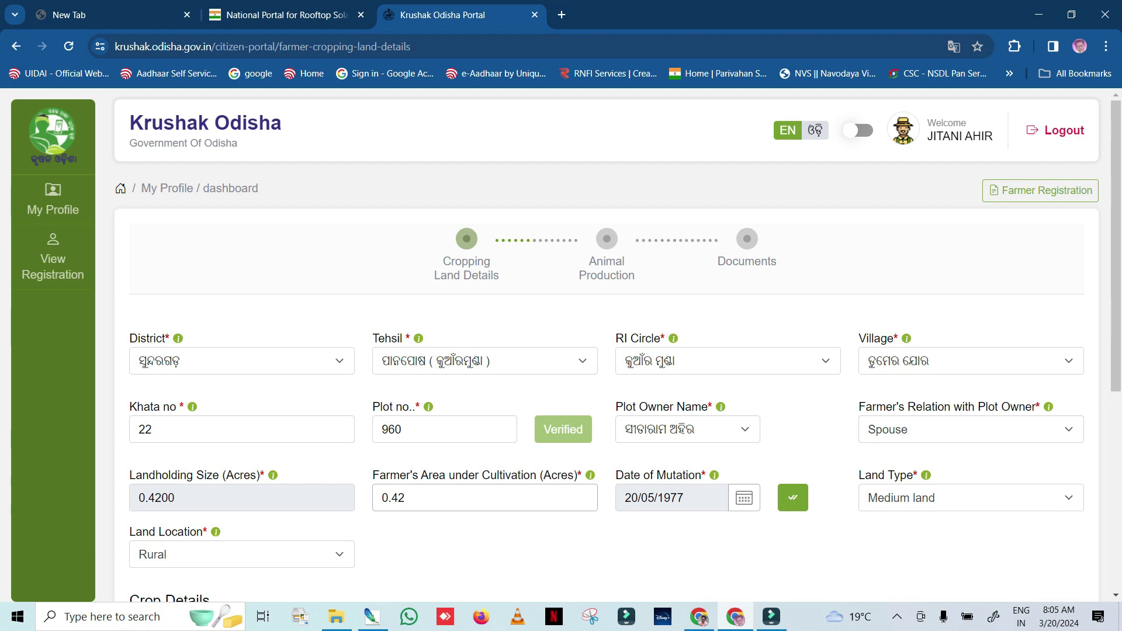
type("00")
- In a new tab, search Google for 'bhulekh odisha' and open the BHULEKH || ODISHA result
left_click(561, 15)
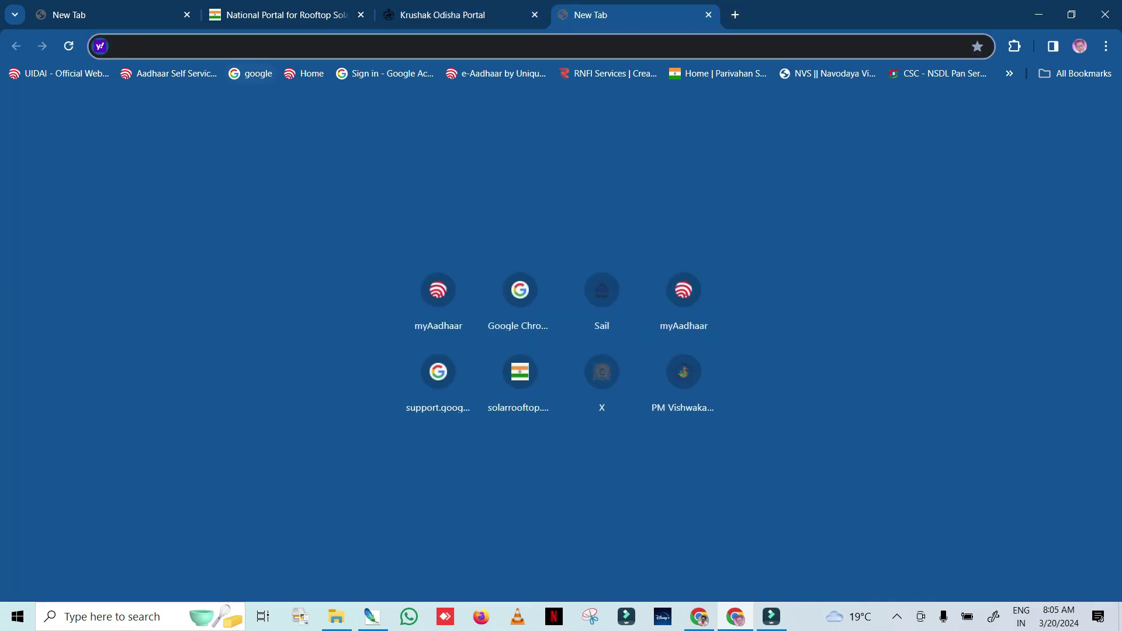
left_click(251, 73)
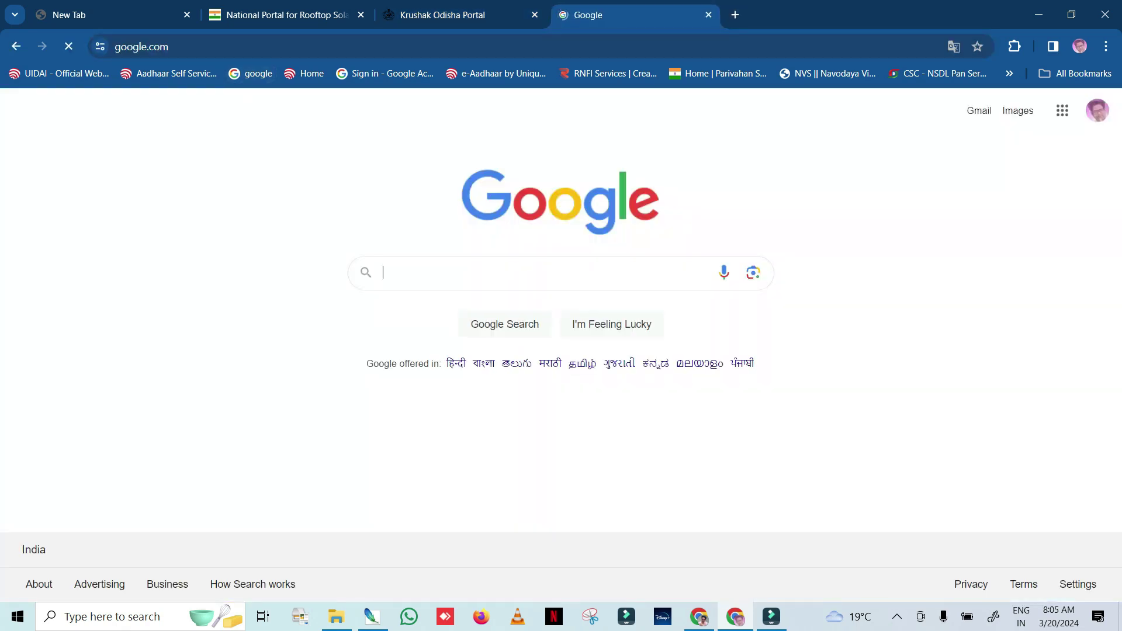
left_click(455, 273)
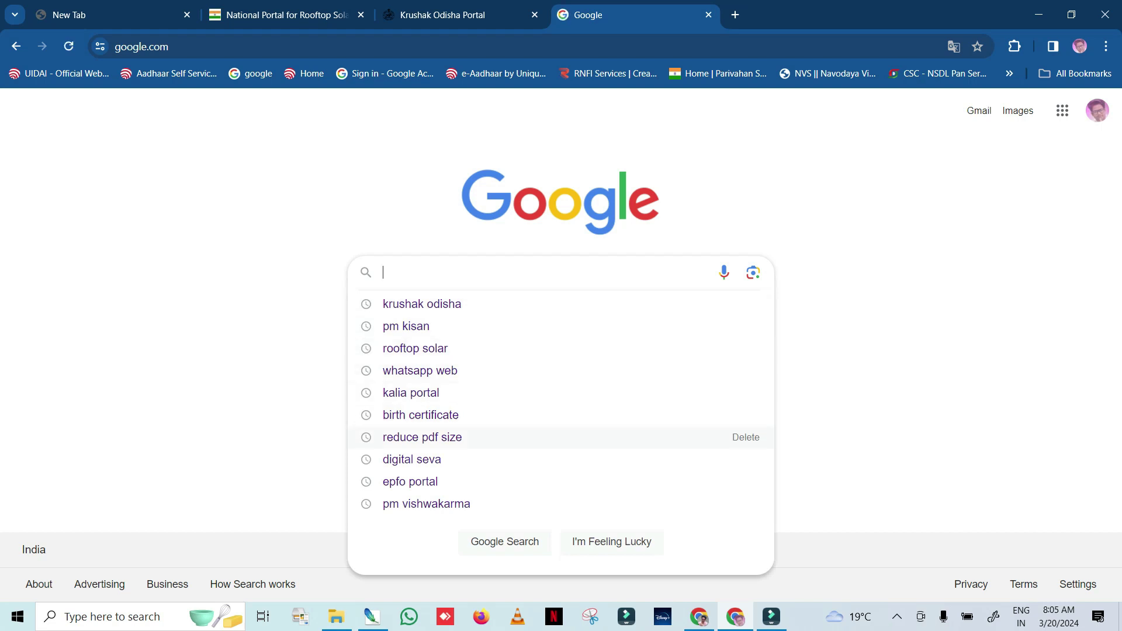
type("BHU")
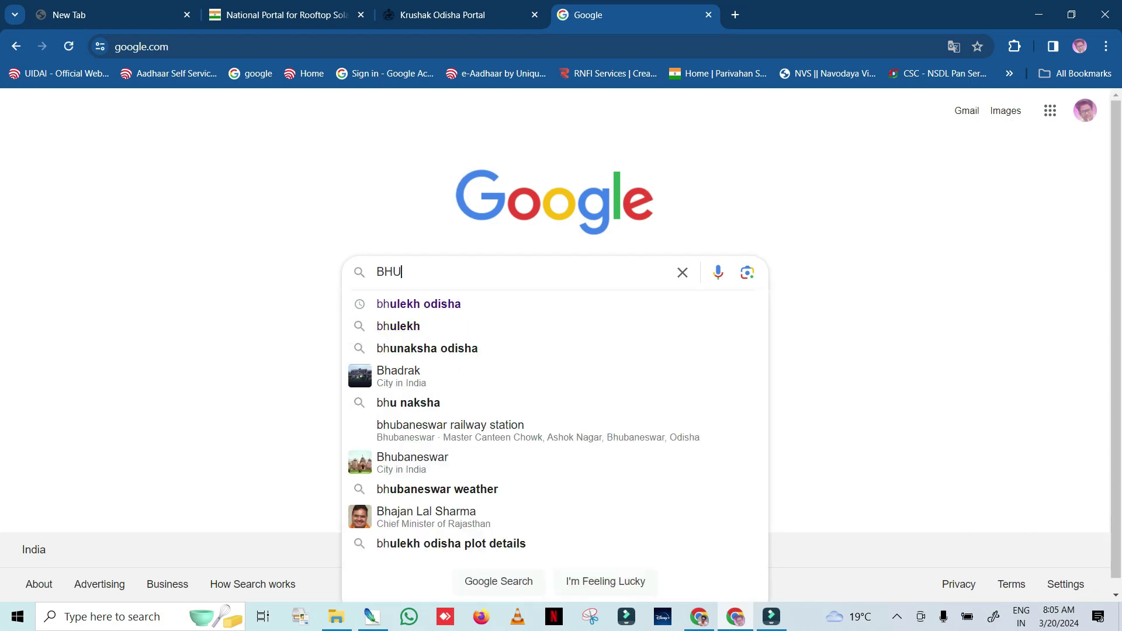
left_click(425, 304)
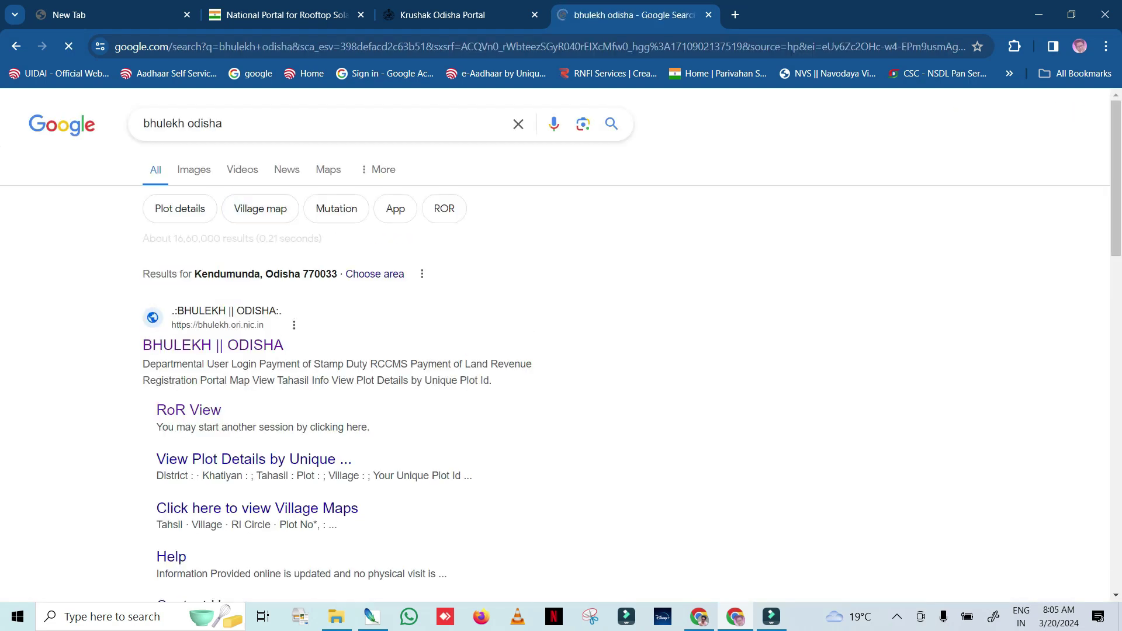
left_click(213, 345)
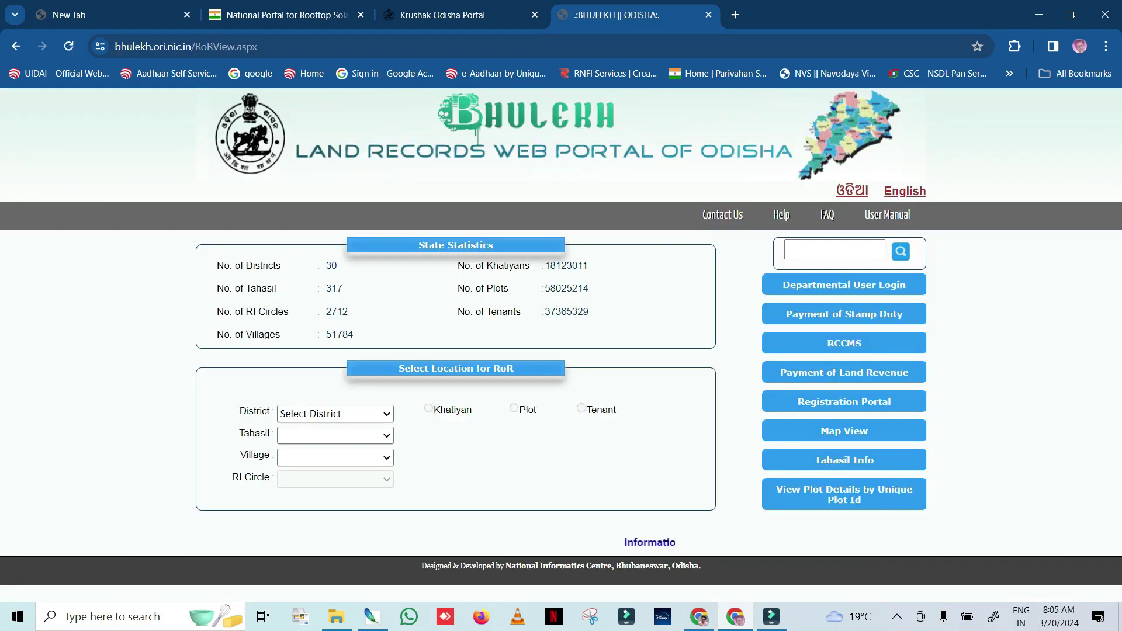
- Select district ସୁନ୍ଦରଗଡ଼, tahasil ପାନପୋଷ (କୁଆଁରମୁଣ୍ଡା) and village ଢୁମେର ଯୋର in Bhulekh
scroll(329, 245, "down", 3)
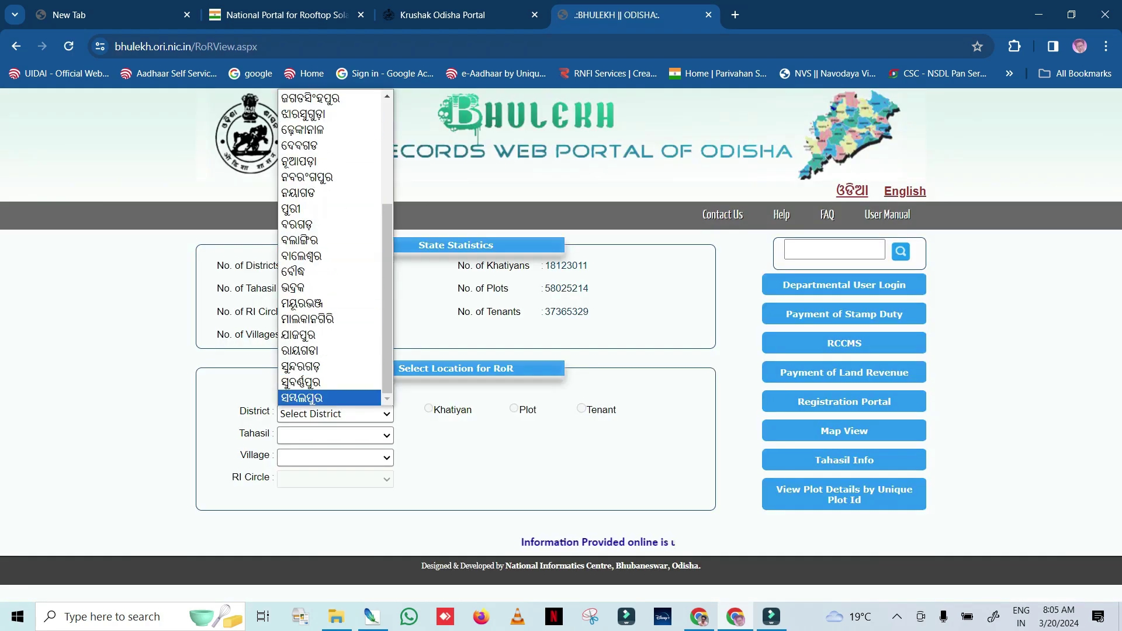
left_click(300, 367)
left_click(335, 435)
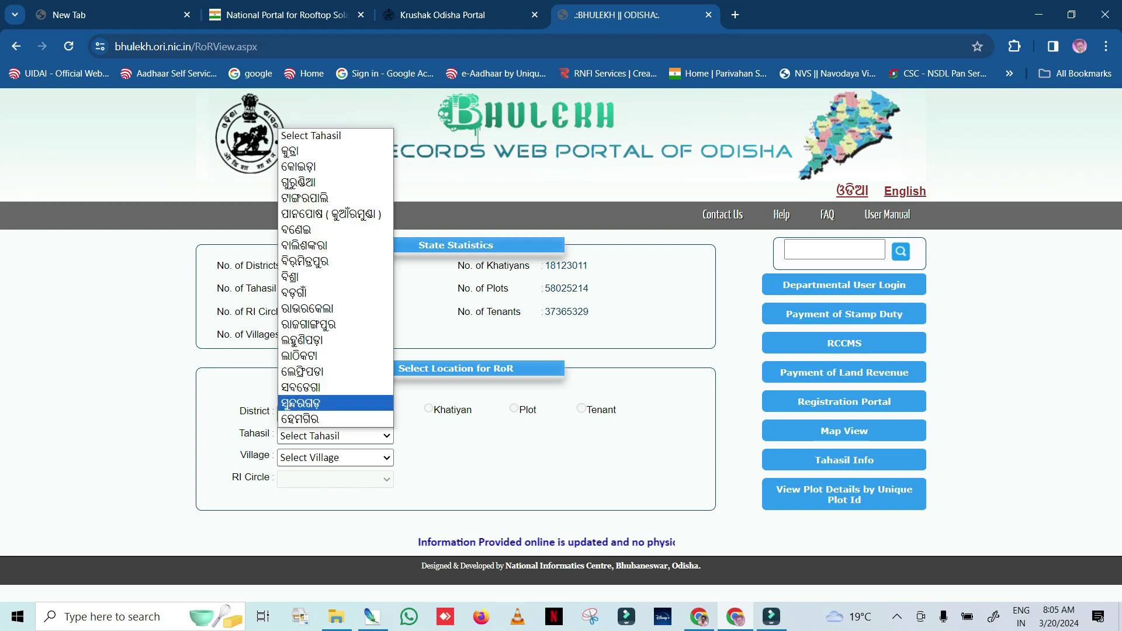
left_click(315, 214)
left_click(335, 458)
scroll(327, 298, "down", 3)
scroll(327, 280, "down", 3)
left_click(315, 248)
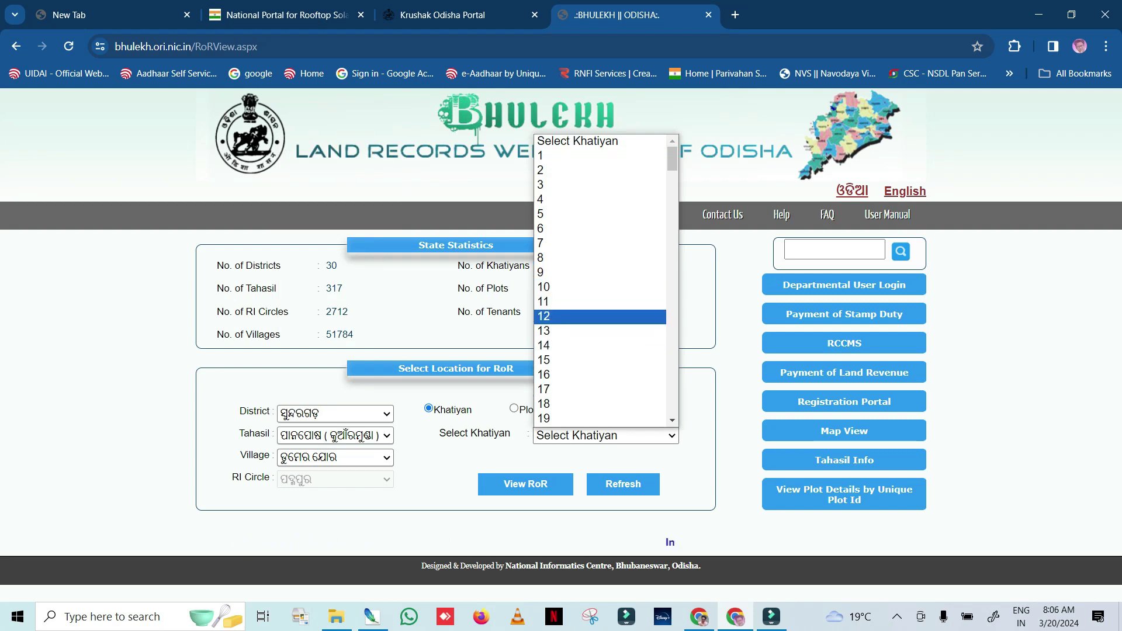
- View the RoR for Khatiyan 22, then return to the Krushak Odisha tab
scroll(590, 169, "down", 3)
left_click(584, 315)
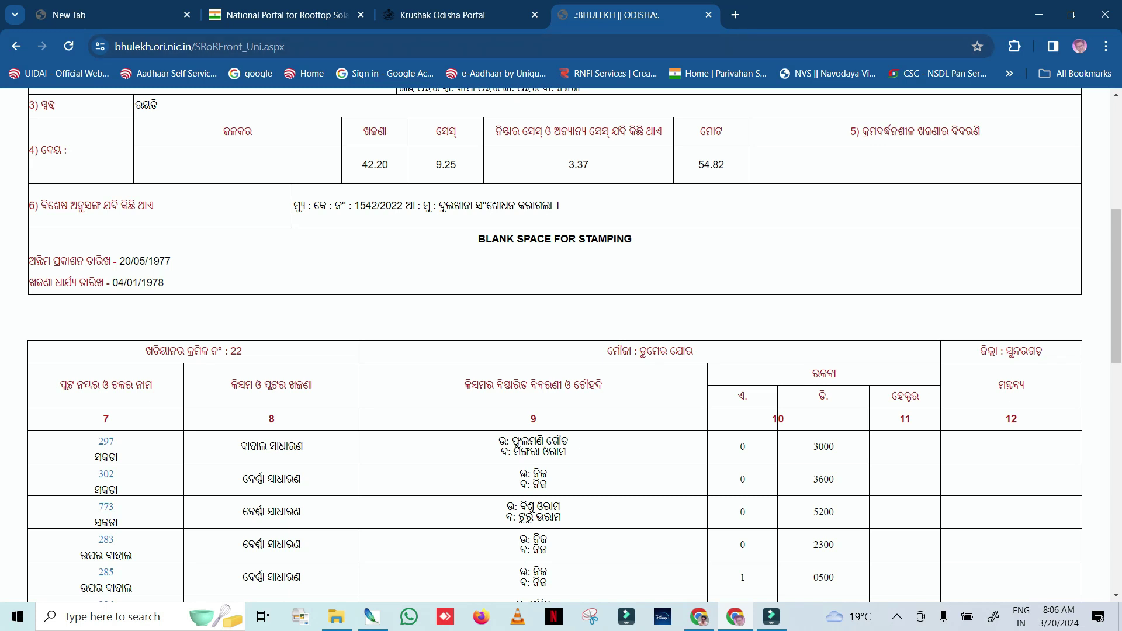
key("ctrl+shift+Tab")
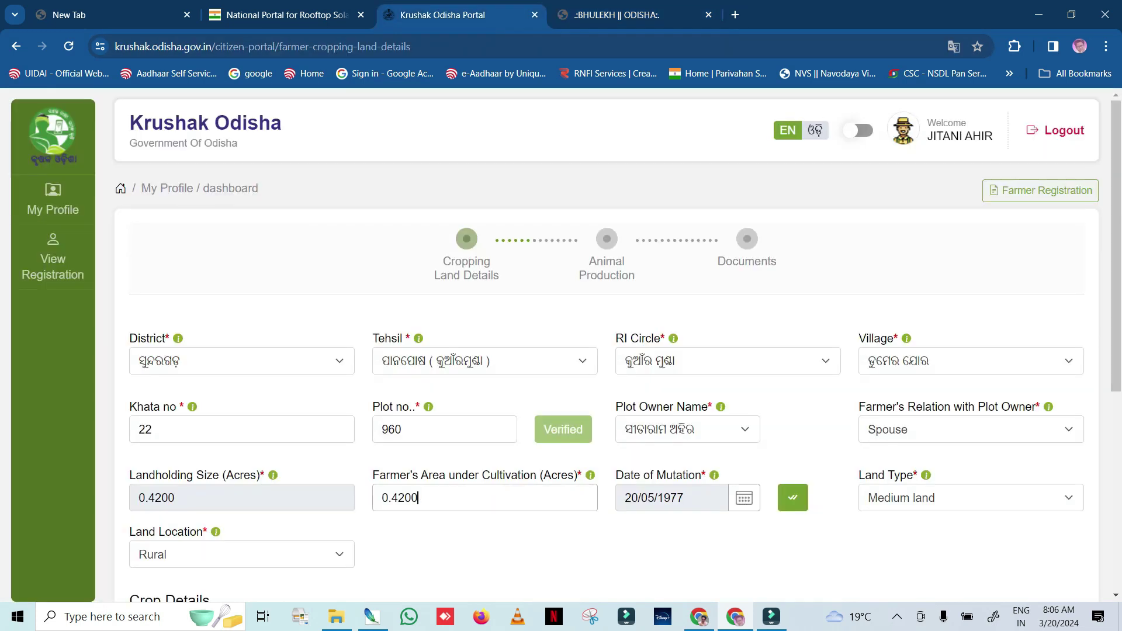
scroll(606, 351, "down", 1)
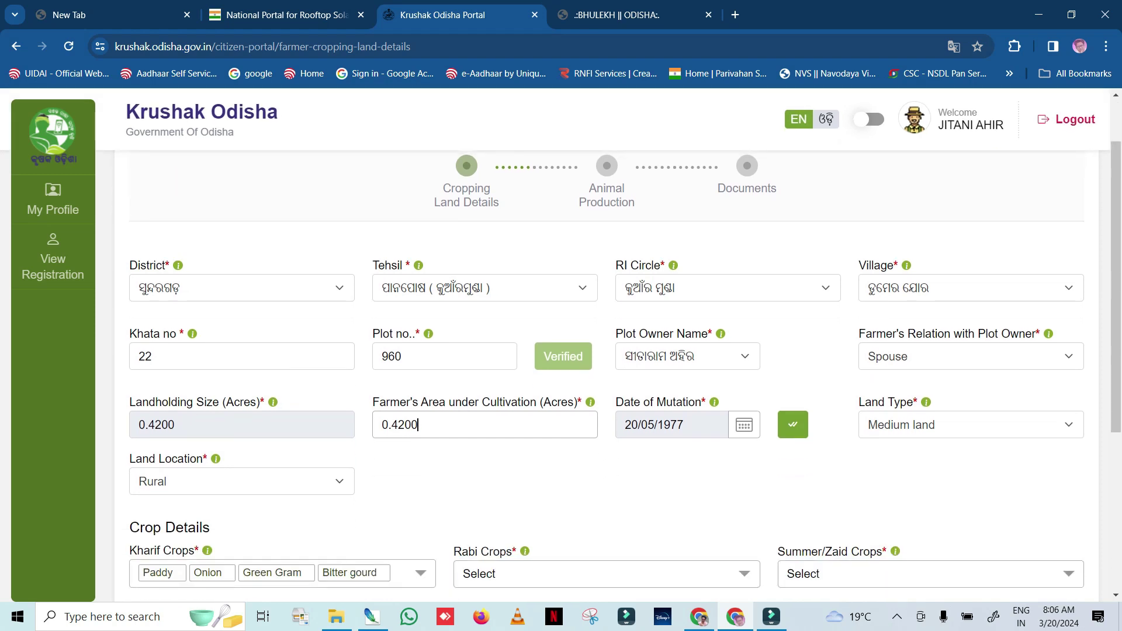
double_click(241, 481)
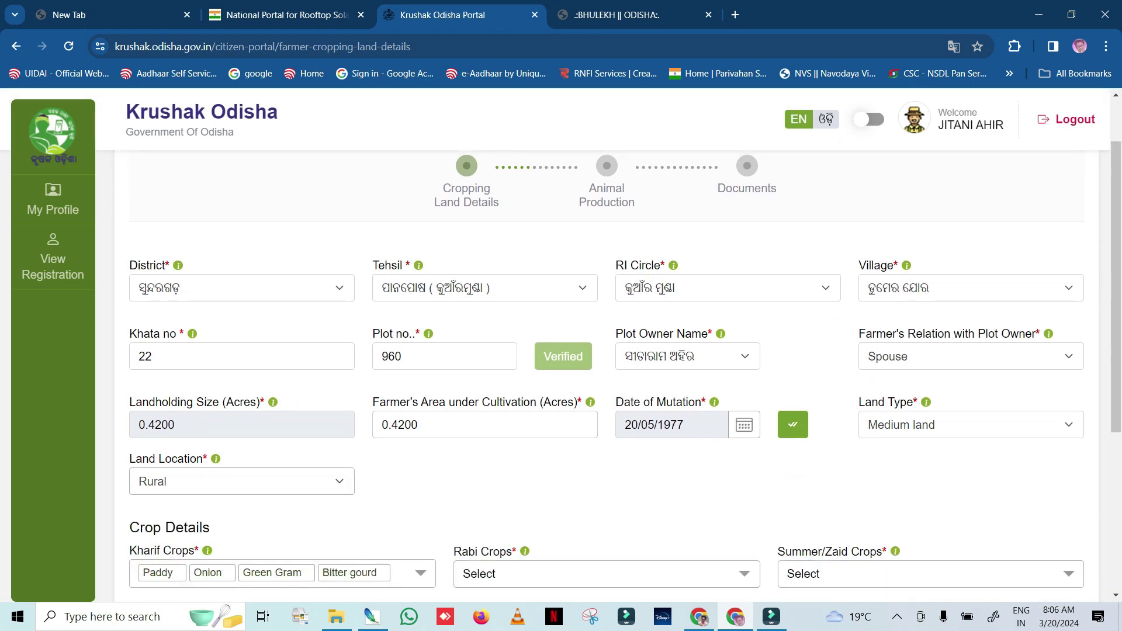
scroll(606, 351, "down", 1)
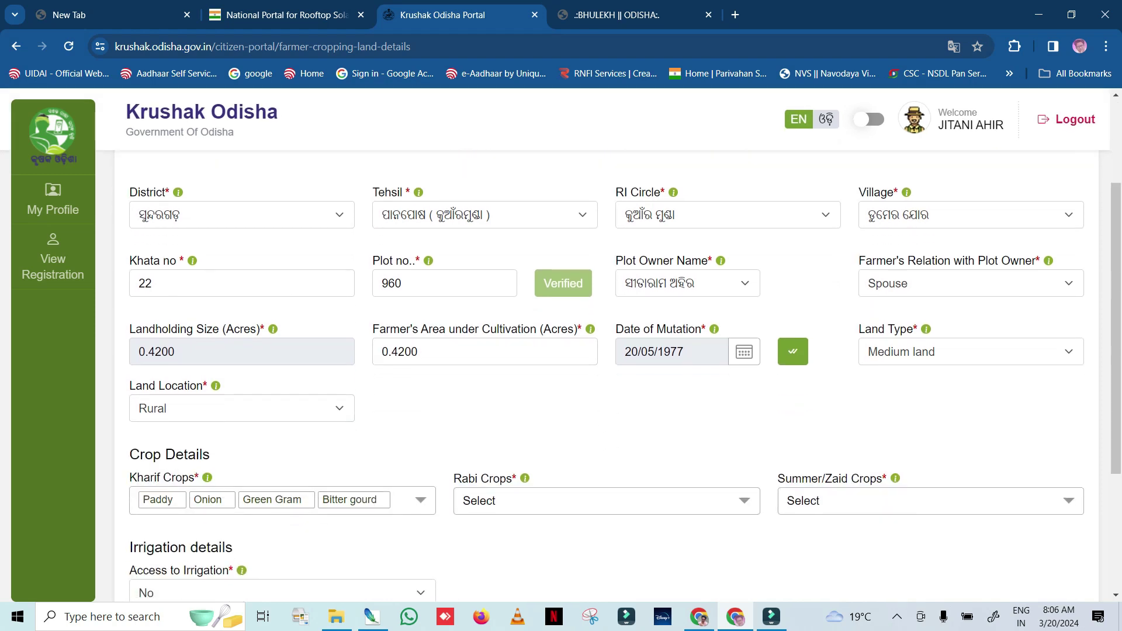
scroll(606, 351, "down", 3)
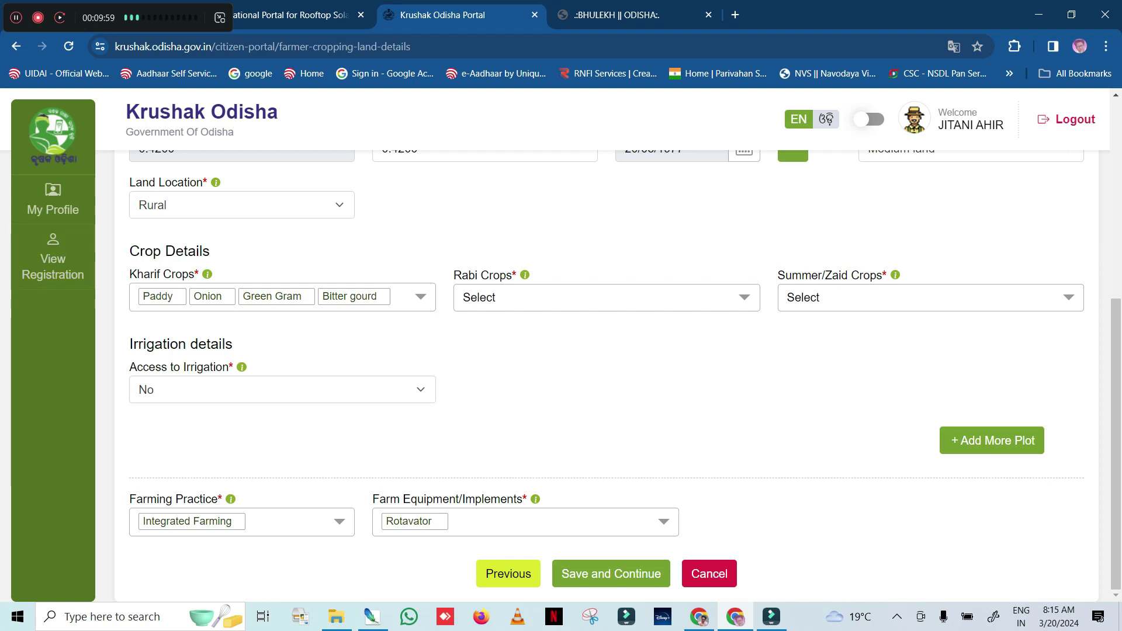
left_click(421, 297)
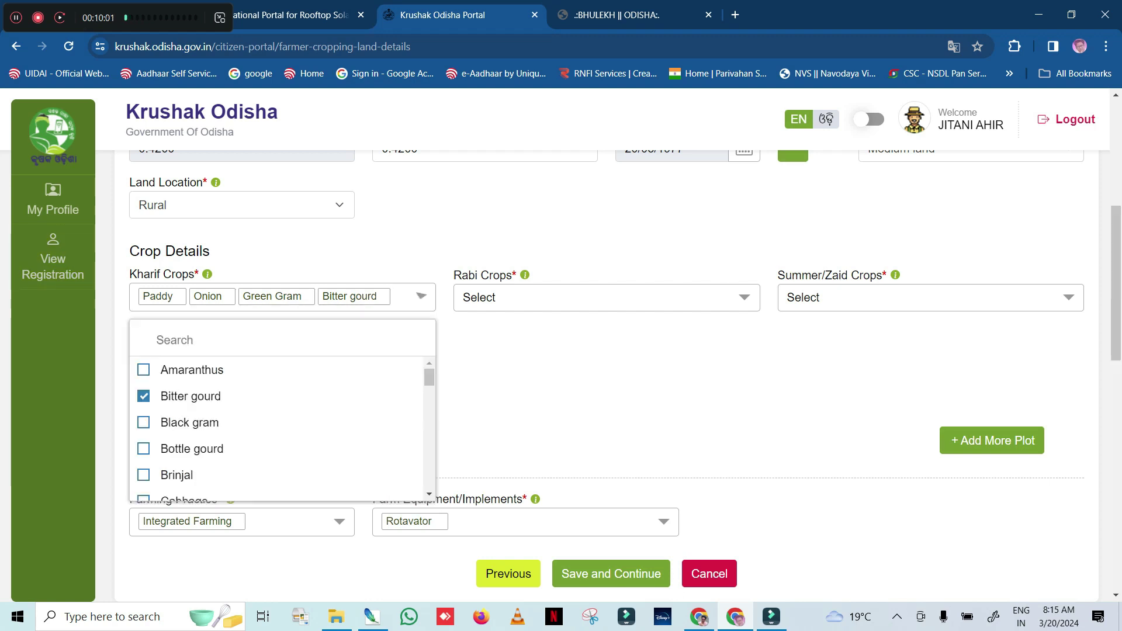
left_click(787, 477)
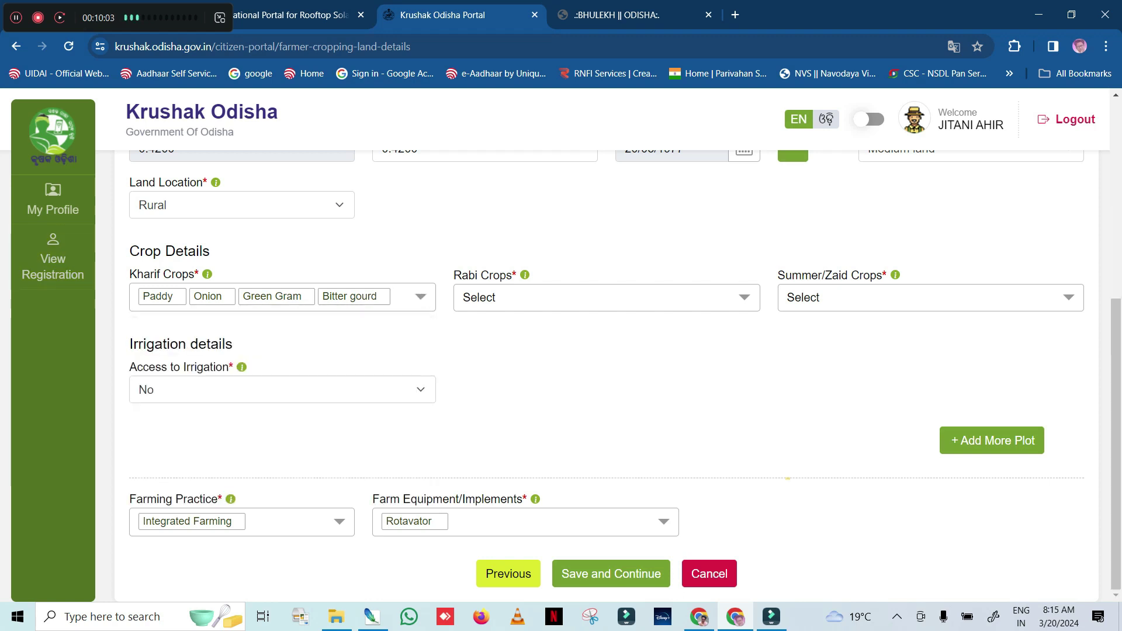
left_click(745, 297)
- Add Potato and Tomato as Rabi crops, leaving irrigation access at No and farm equipment unchanged
scroll(672, 448, "down", 1)
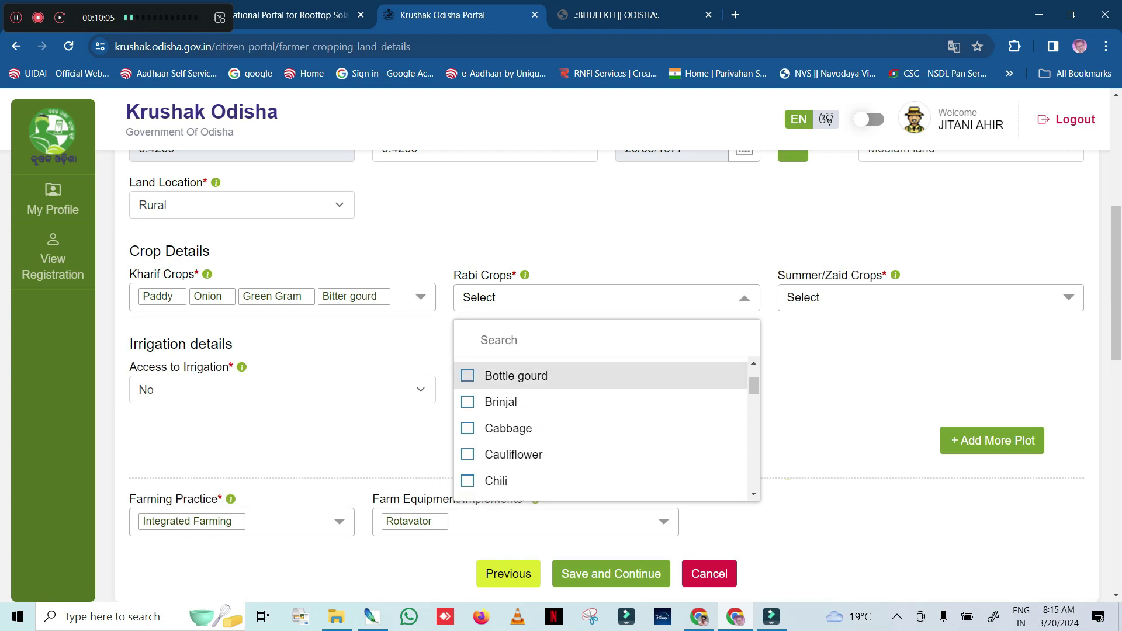
scroll(602, 444, "down", 4)
scroll(602, 444, "down", 6)
scroll(601, 438, "down", 5)
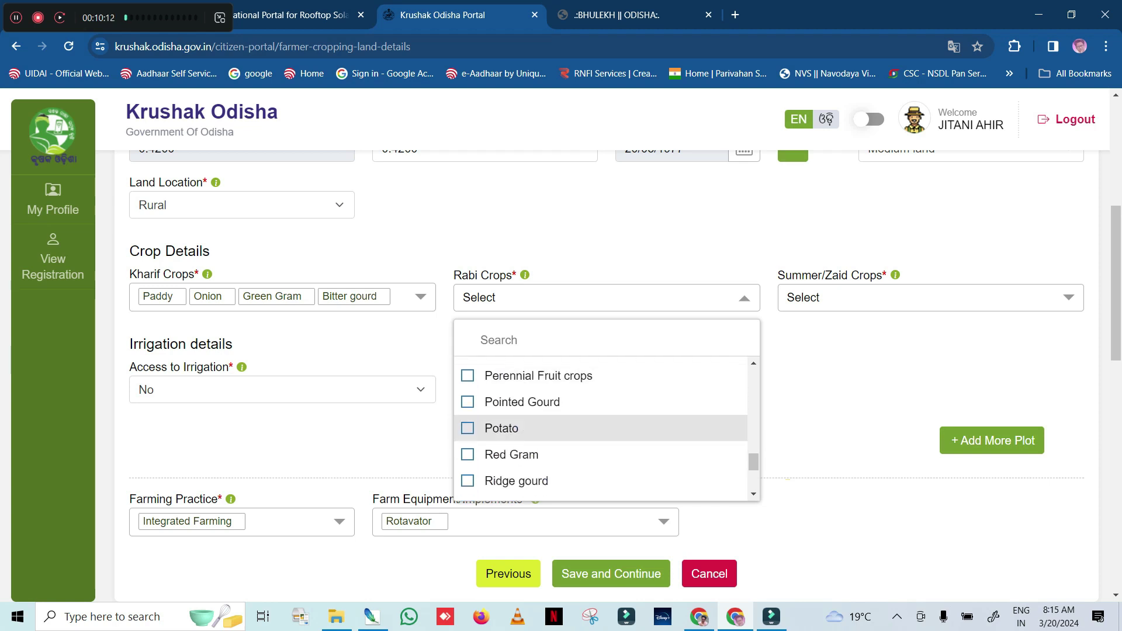
left_click(602, 428)
left_click(607, 297)
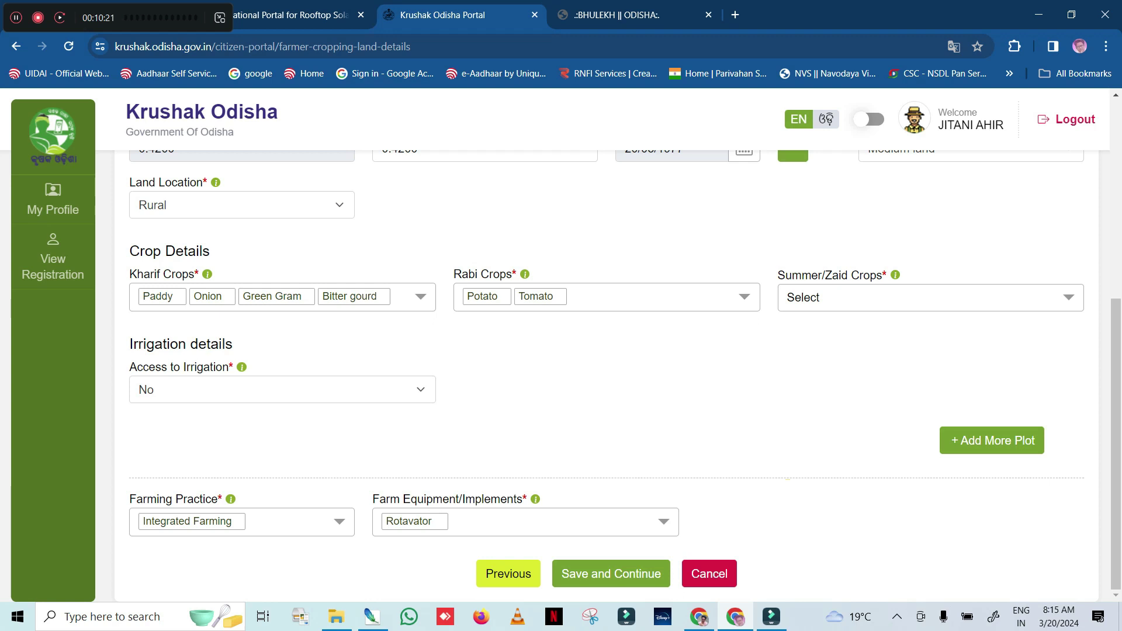
left_click(282, 389)
left_click(282, 440)
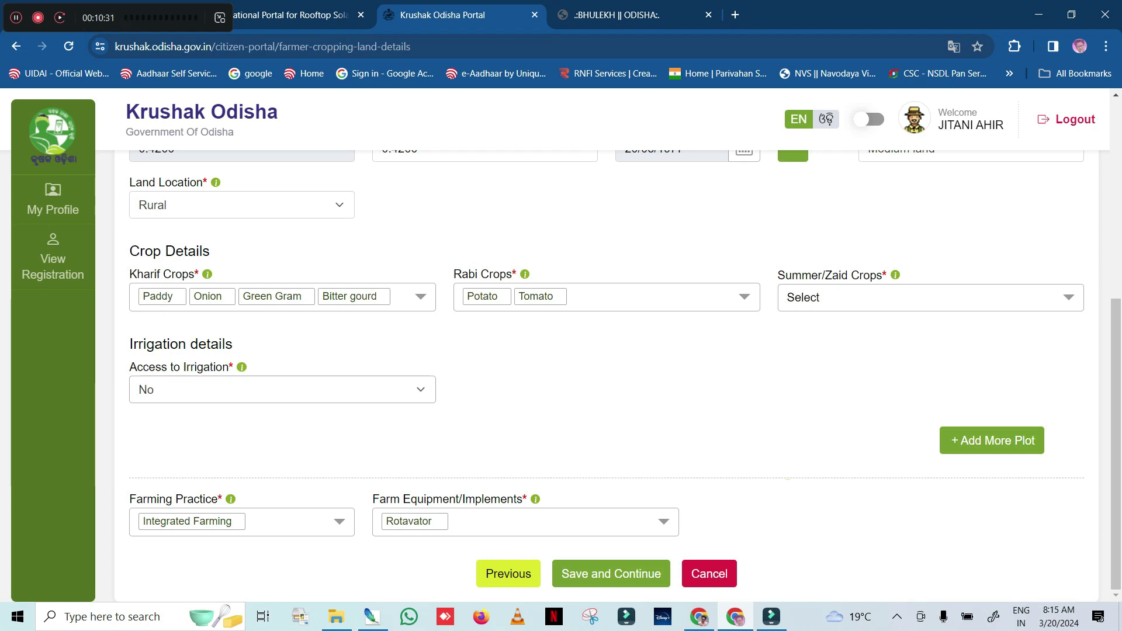
left_click(659, 522)
left_click(659, 521)
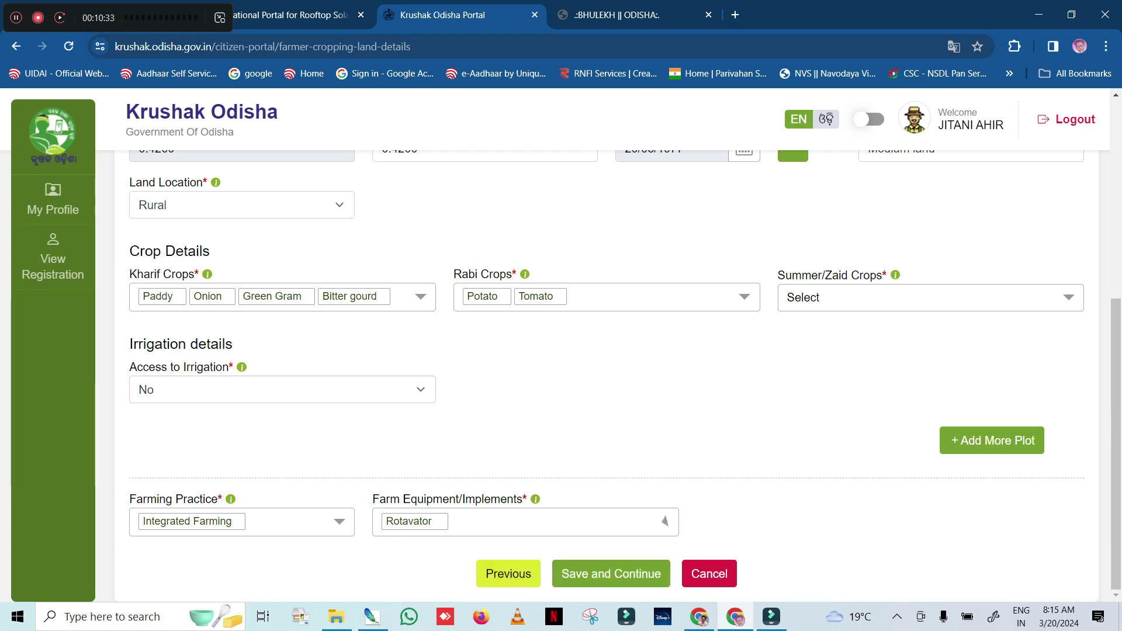
- Save the cropping land details, confirm with Yes, and dismiss the saved message
left_click(611, 573)
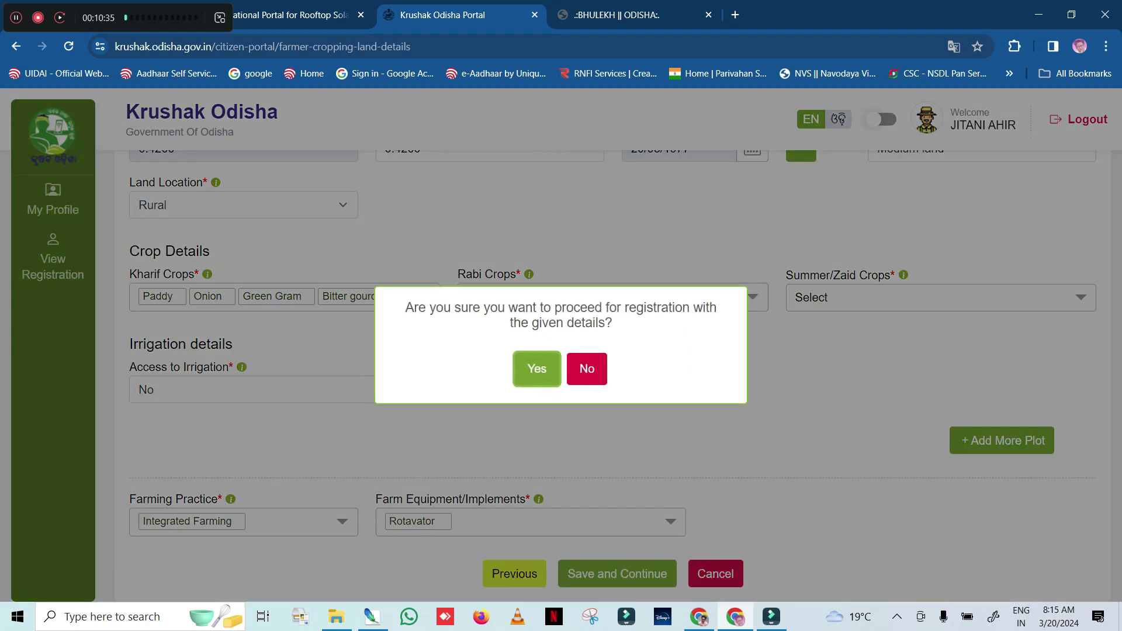
left_click(537, 369)
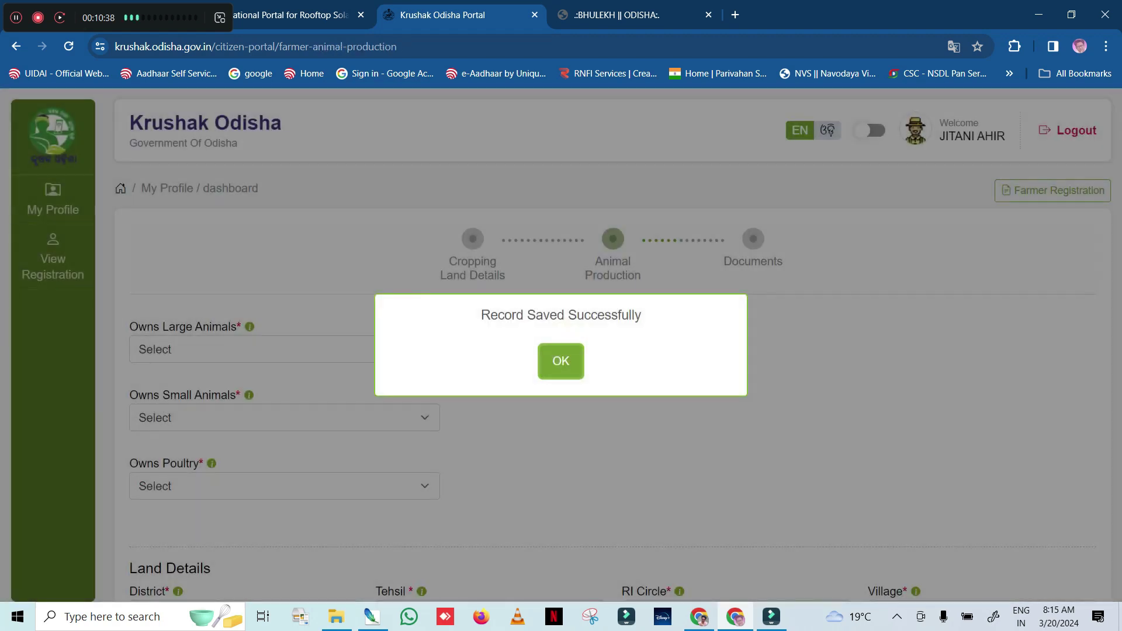
left_click(561, 361)
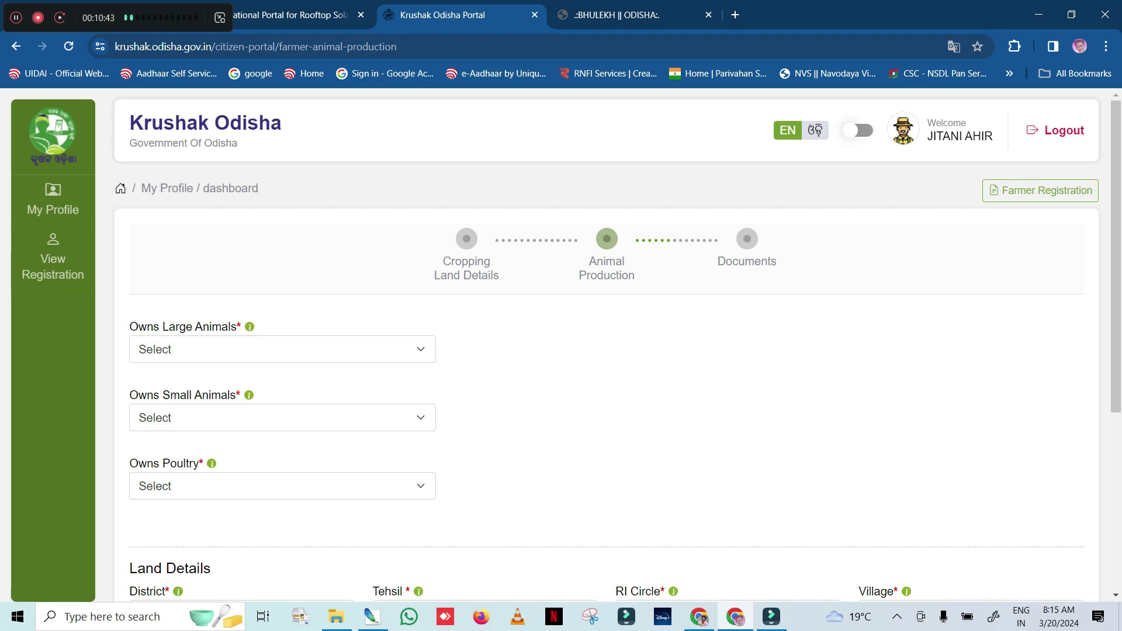
- Record that the farmer owns large animals: Cow, with 2 cows
left_click(282, 349)
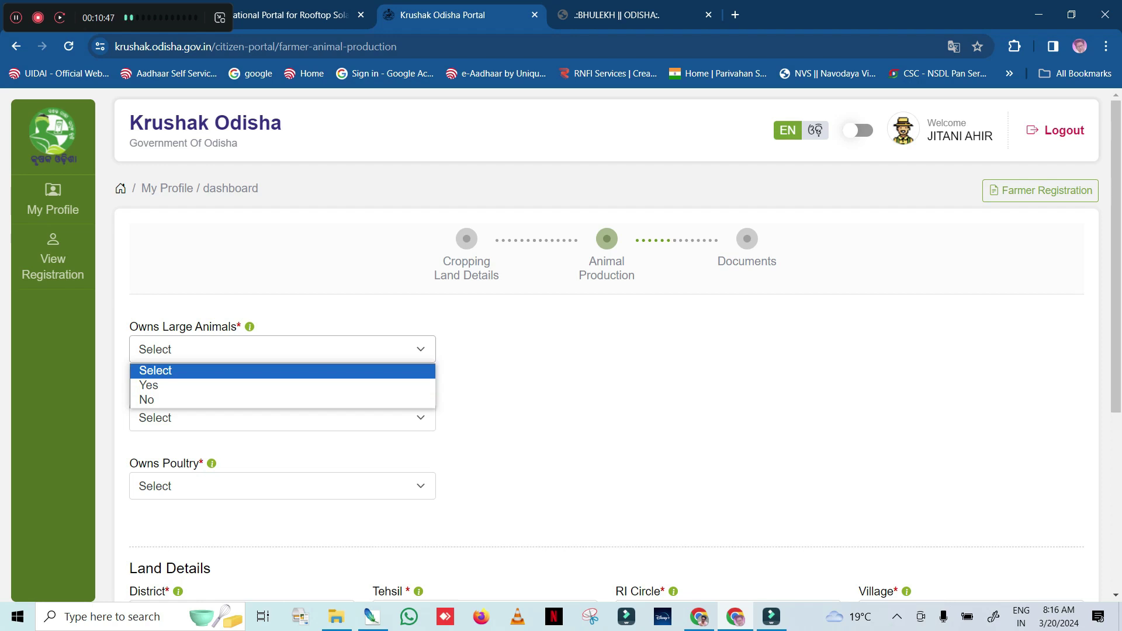
left_click(282, 386)
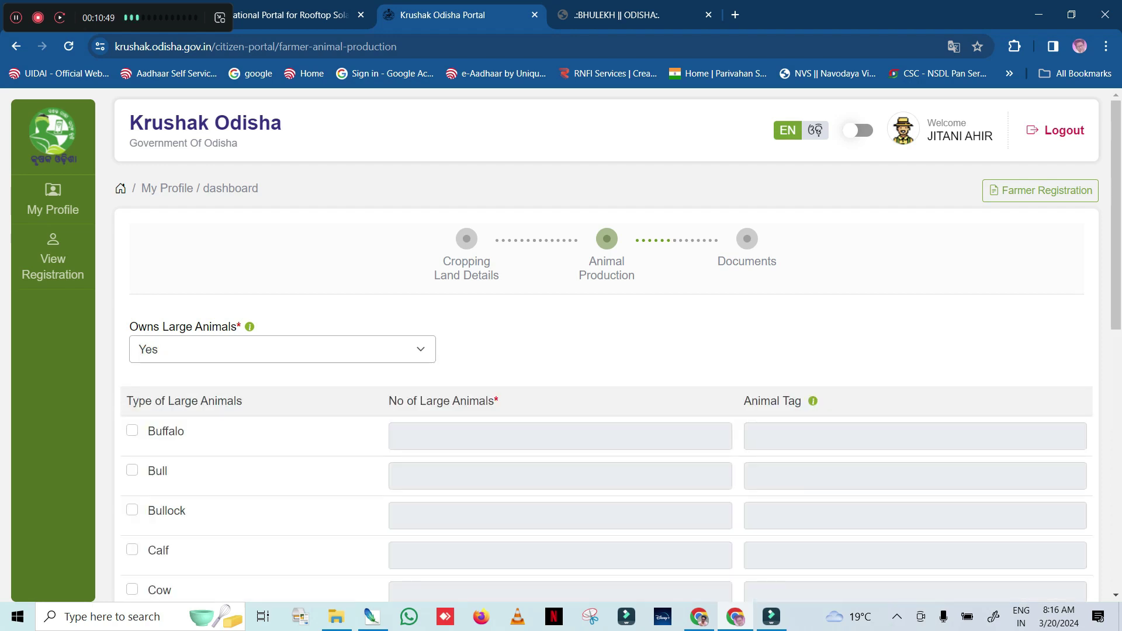
scroll(561, 409, "down", 2)
left_click(132, 589)
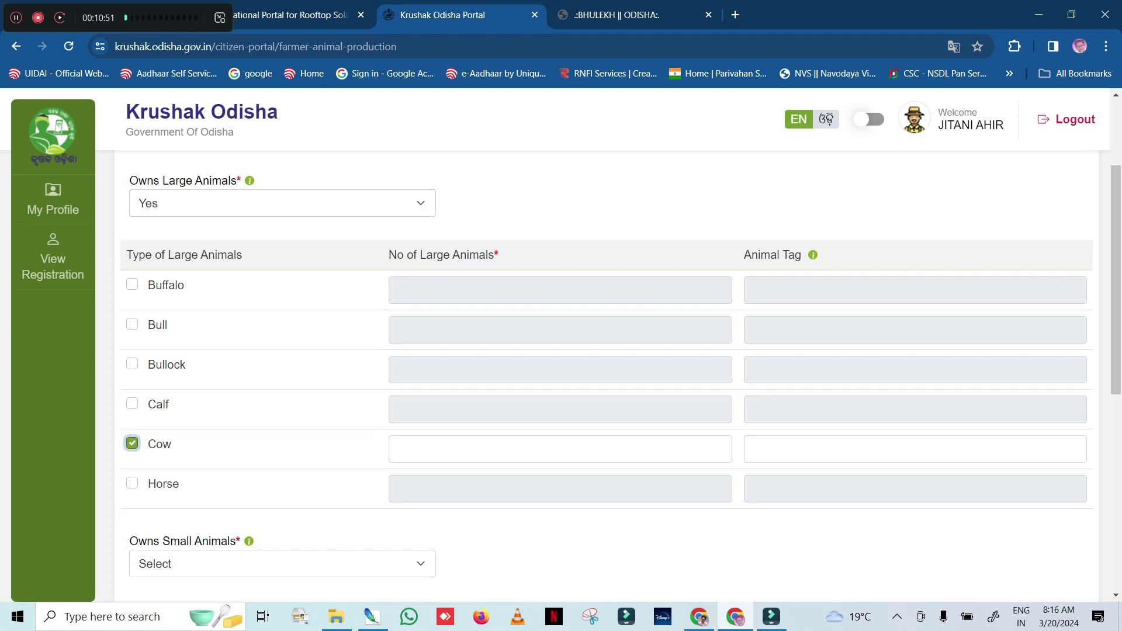
left_click(560, 449)
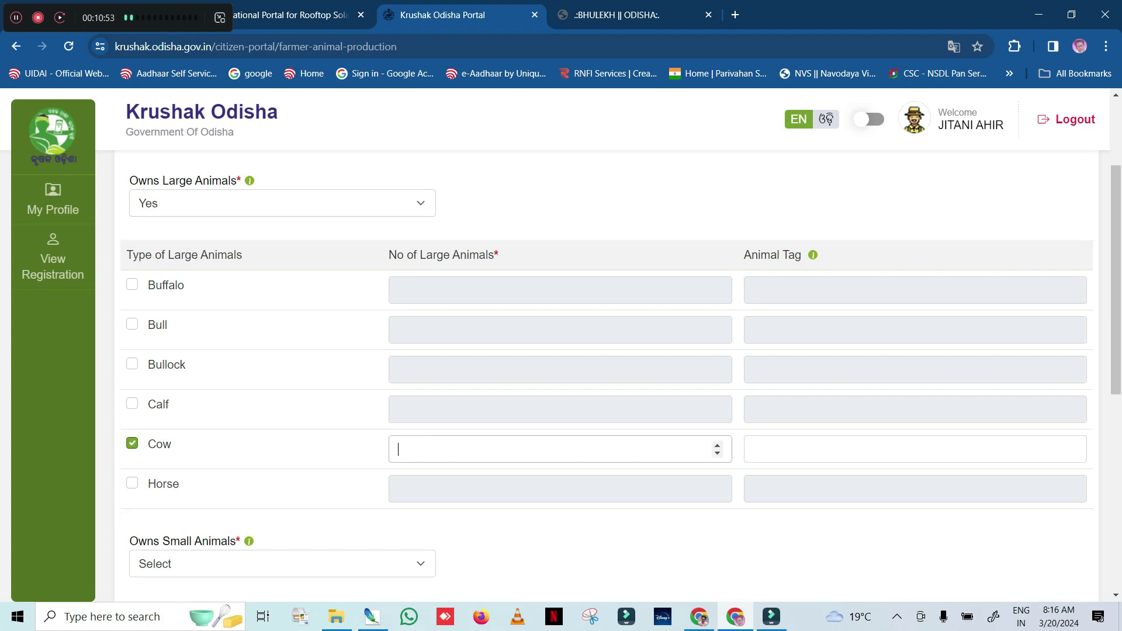
type("2")
scroll(606, 374, "down", 2)
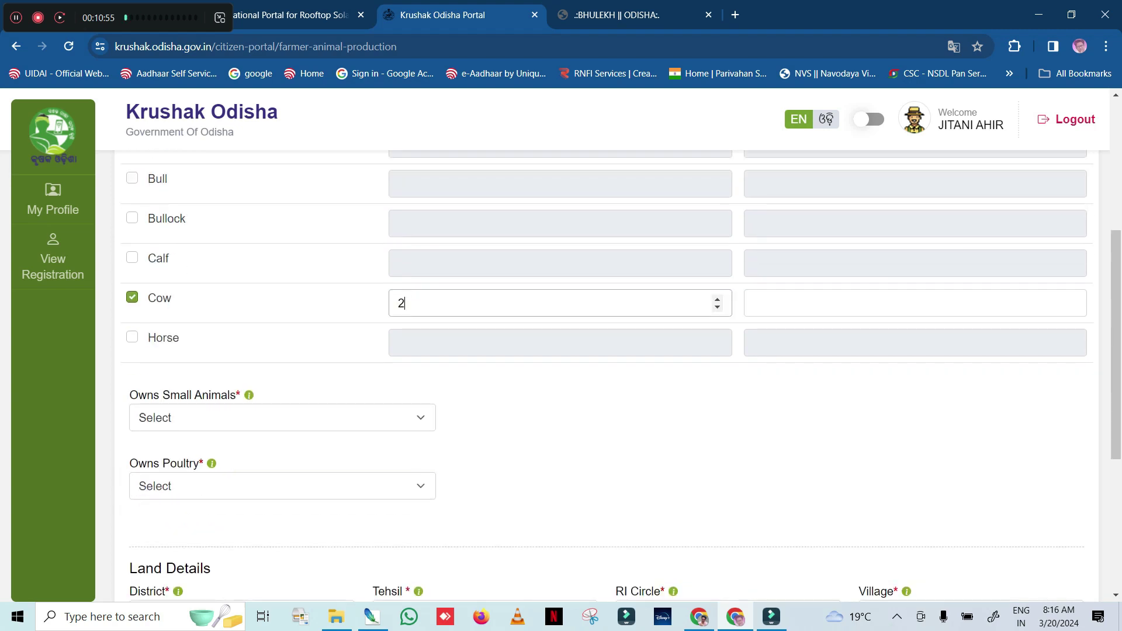
- Record that the farmer owns small animals: Goat, with 2 goats
left_click(280, 417)
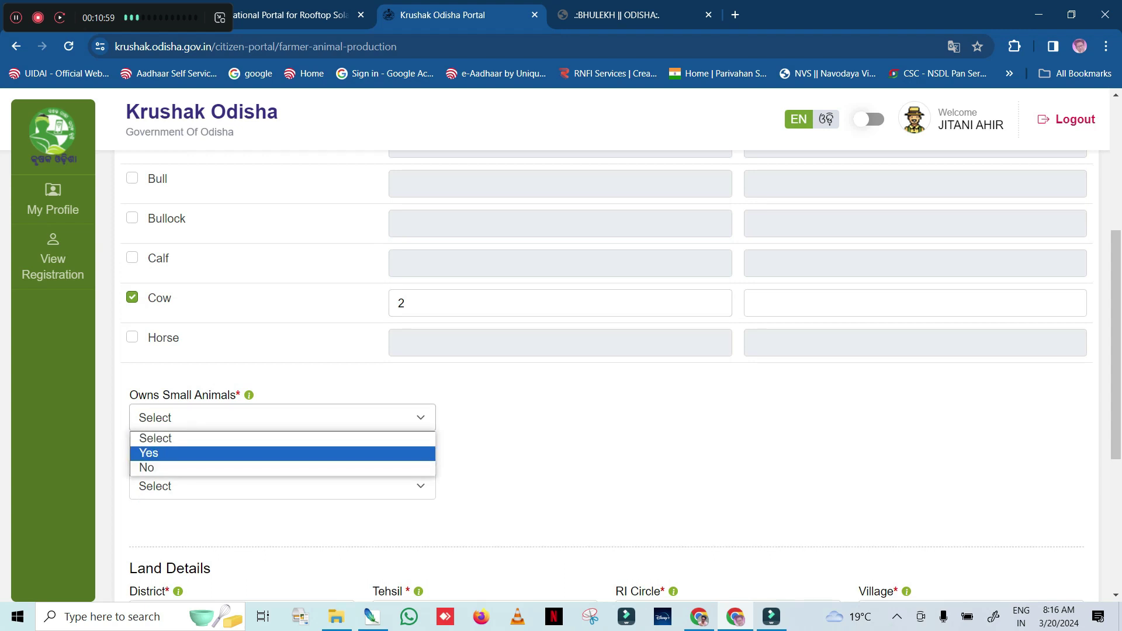
key("Return")
key("Tab")
key("space")
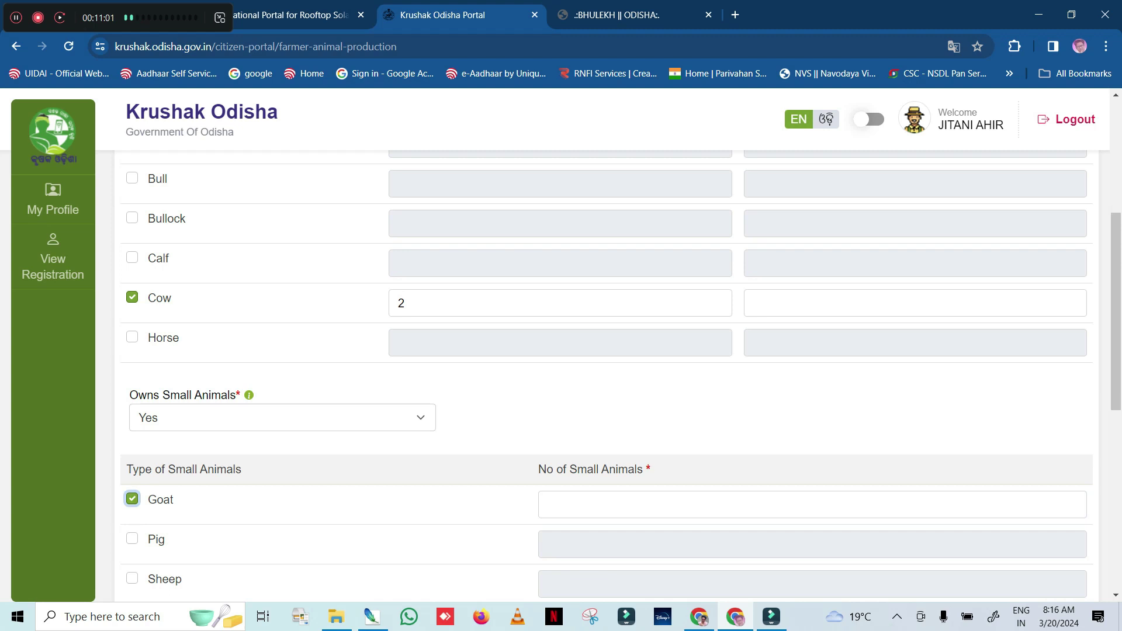
key("Tab")
type("2")
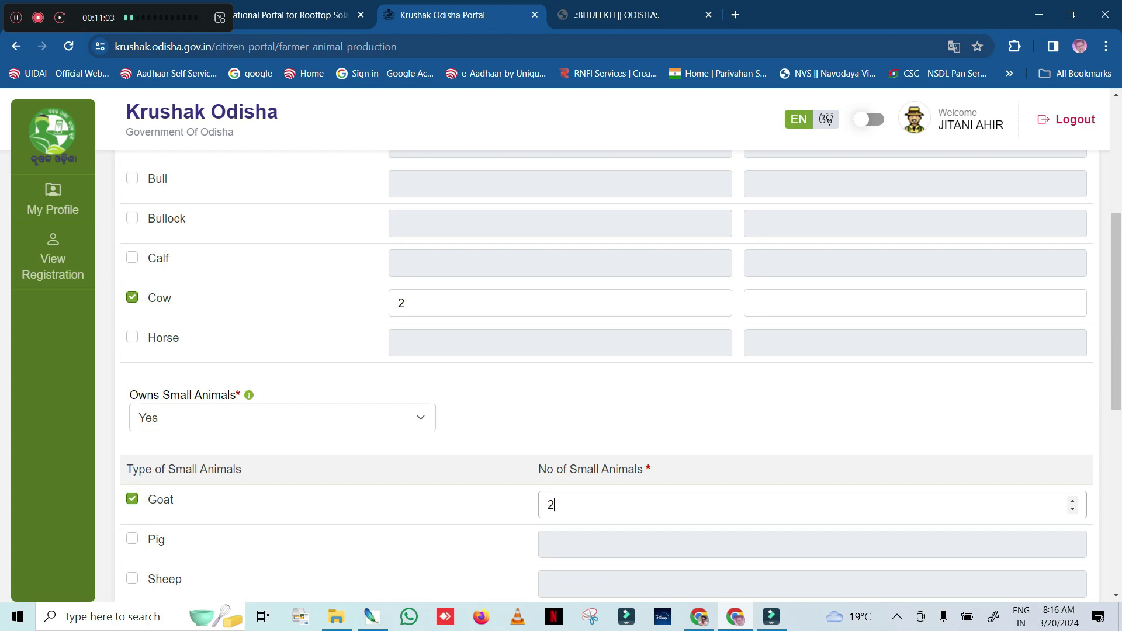
scroll(608, 374, "down", 5)
- Set Owns Poultry to No, correcting an initial Yes answer
left_click(282, 367)
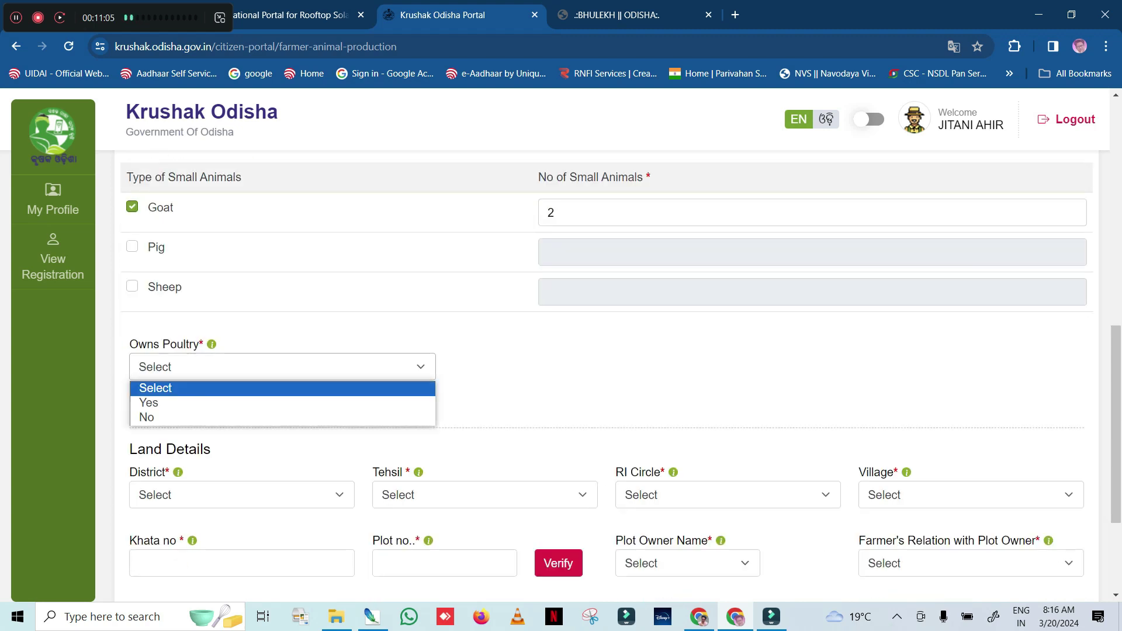
key("Down")
key("Return")
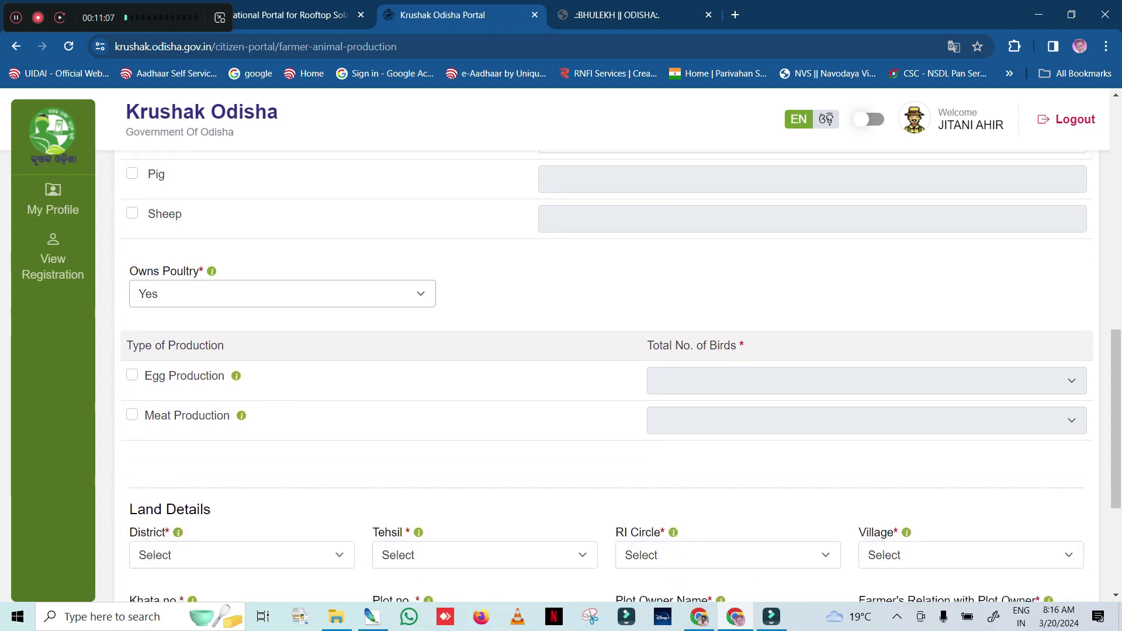
left_click(282, 294)
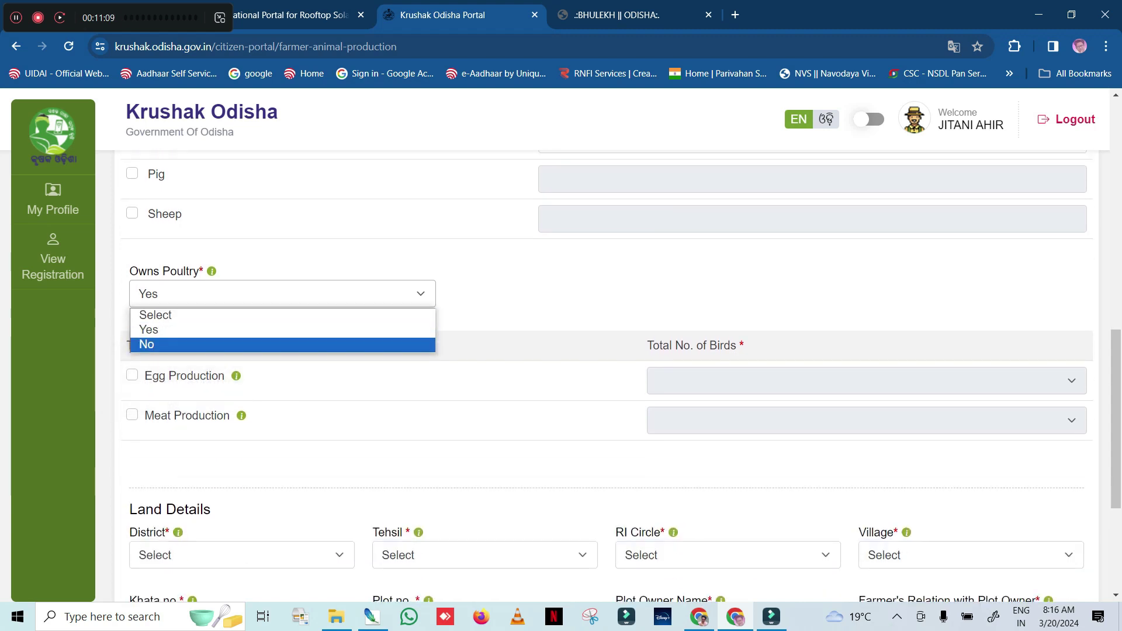
left_click(283, 345)
scroll(606, 377, "down", 1)
- Pick district ସୁନ୍ଦରଗଡ଼, tehsil ପାନପୋଷ (କୁଆଁରମୁଣ୍ଡା) and village ଢୁମେର ଯୋର for the plot
left_click(242, 349)
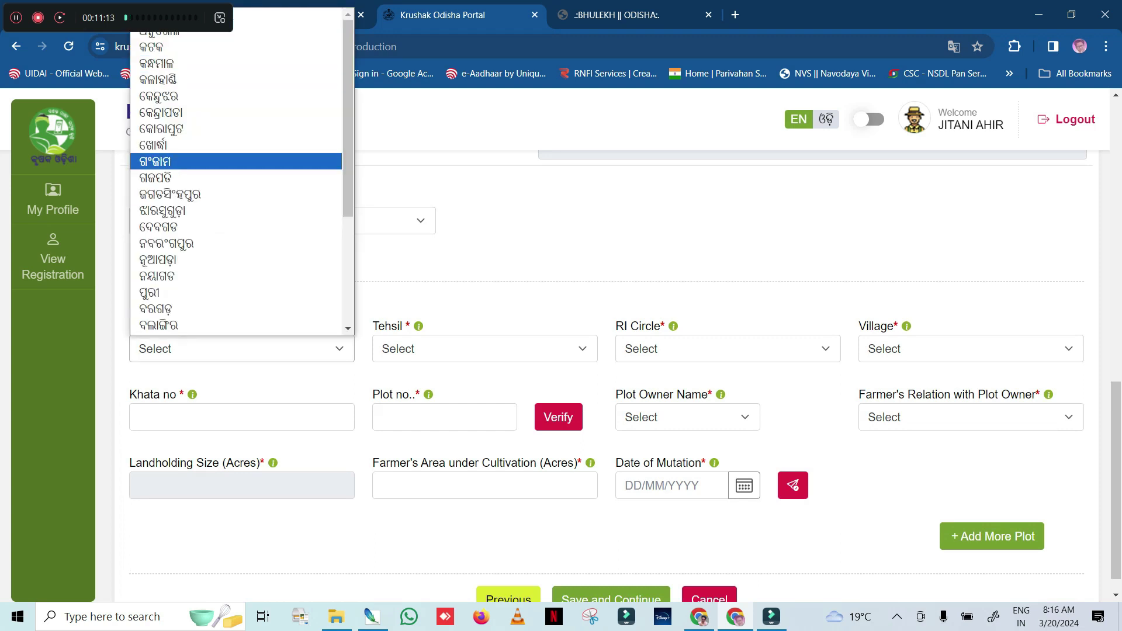
scroll(236, 161, "down", 3)
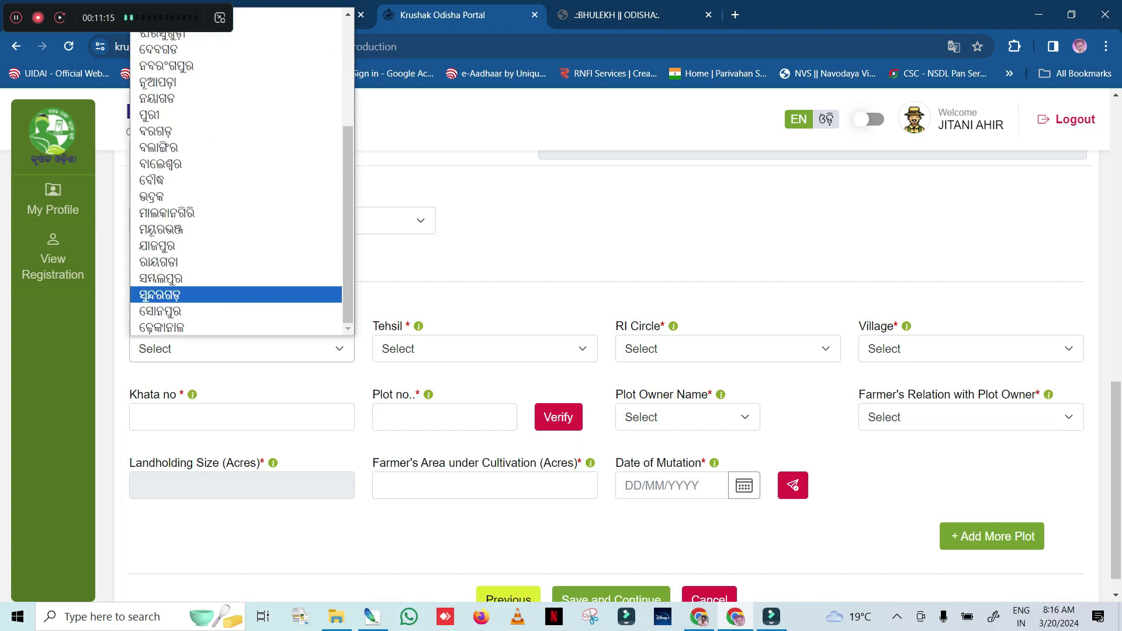
left_click(161, 295)
left_click(467, 349)
left_click(435, 81)
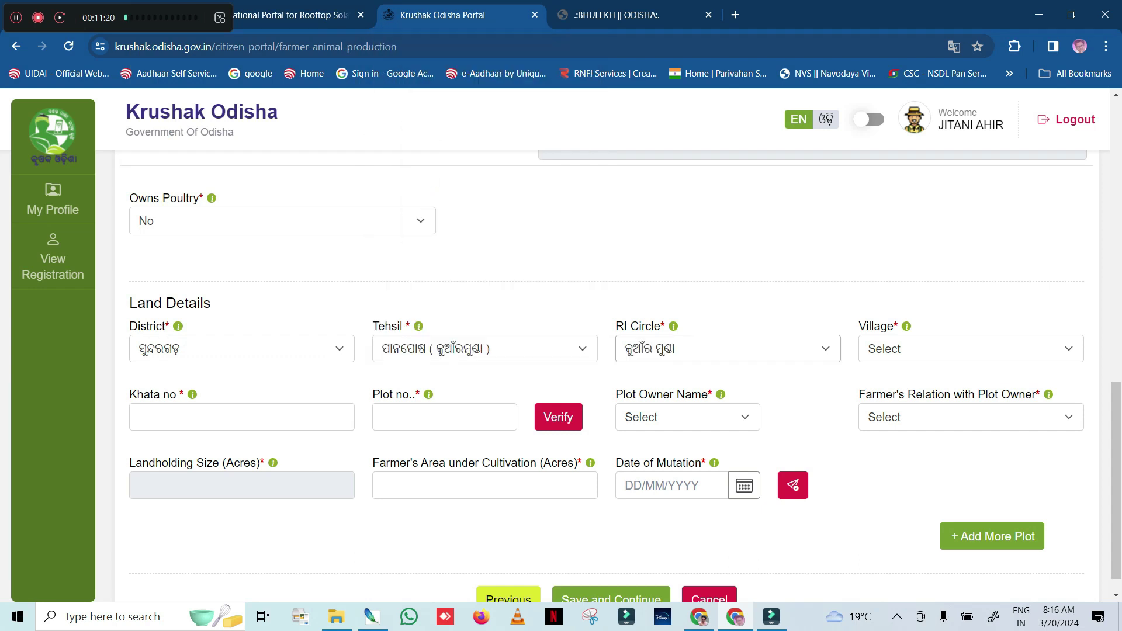
left_click(970, 348)
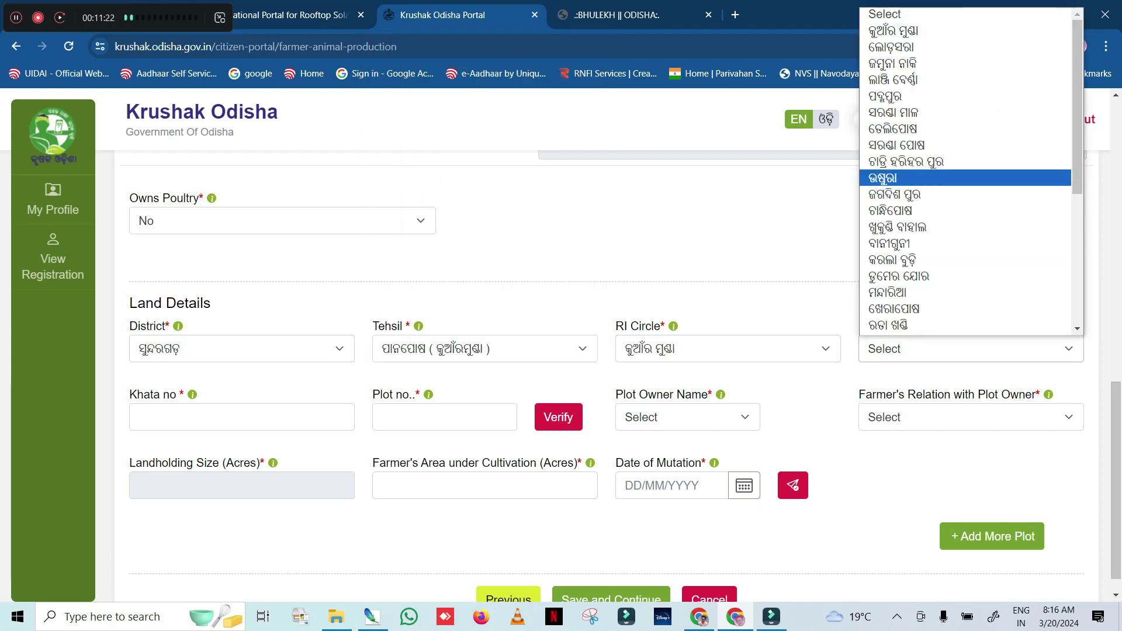
left_click(898, 276)
- Enter Khata no 22 and move to the Plot no field
left_click(241, 417)
type("22")
left_click(444, 417)
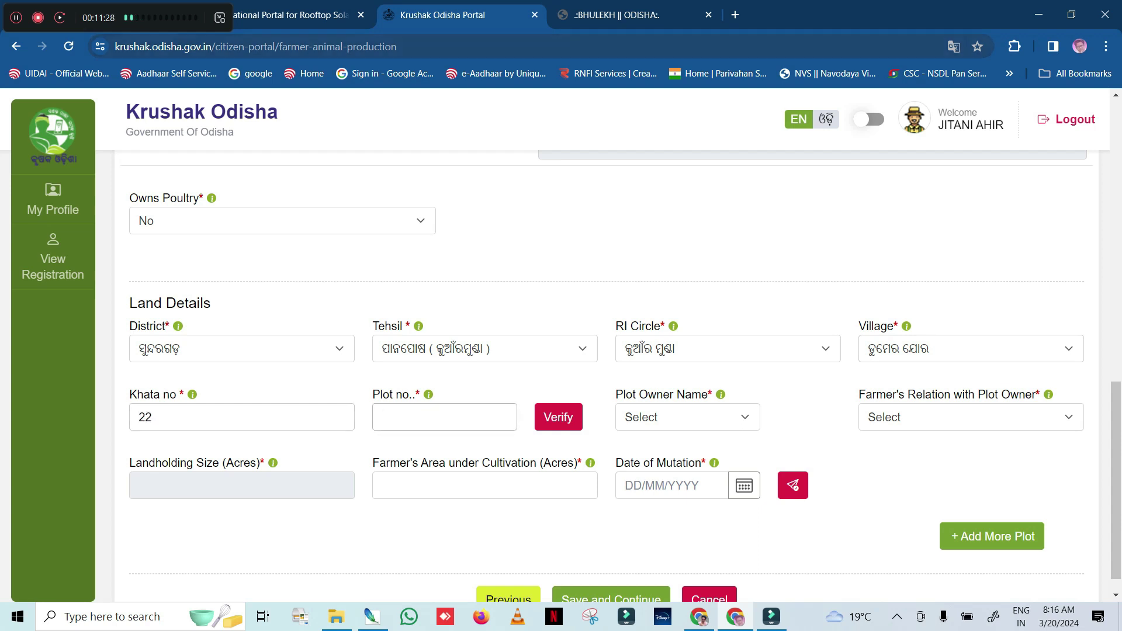
- Enter and verify plot no 282, then select the plot owner's name
type("282")
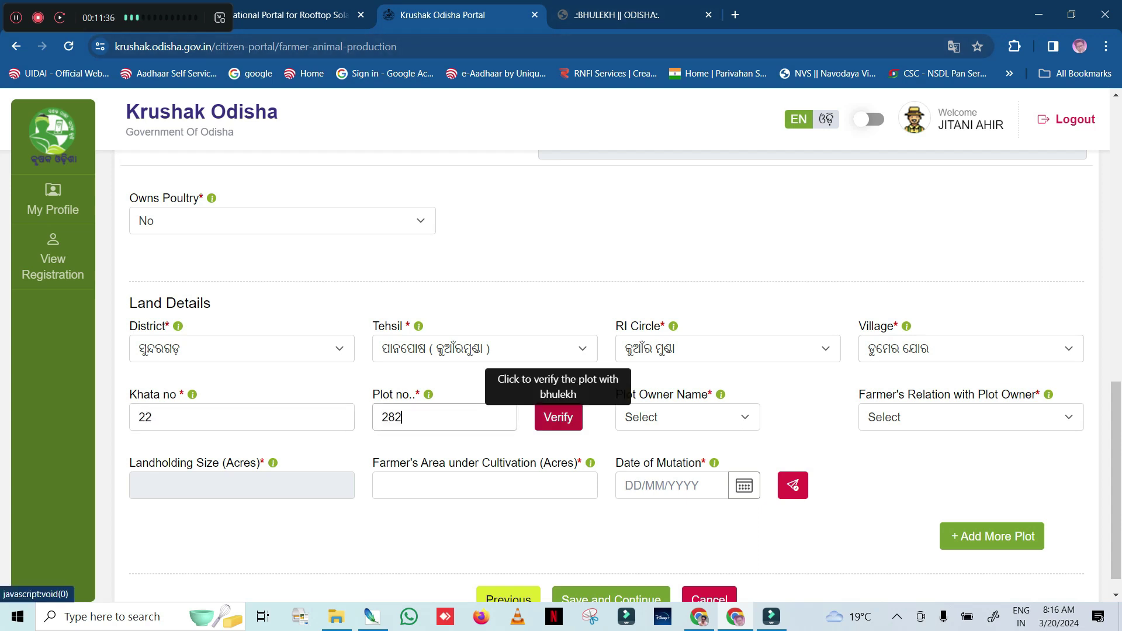
left_click(558, 417)
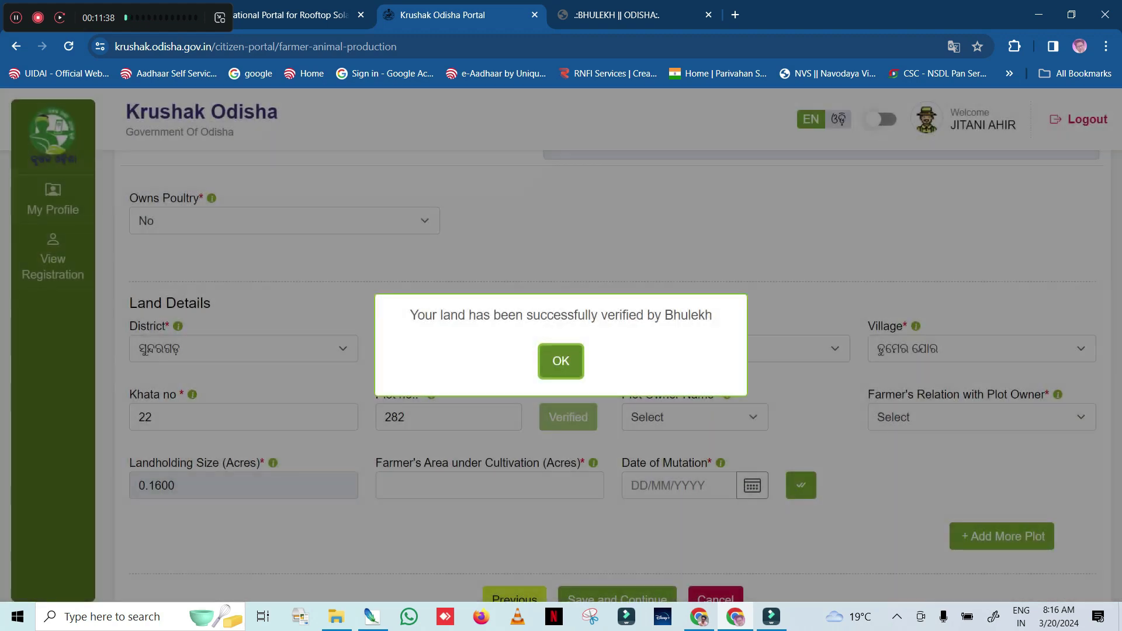
left_click(561, 361)
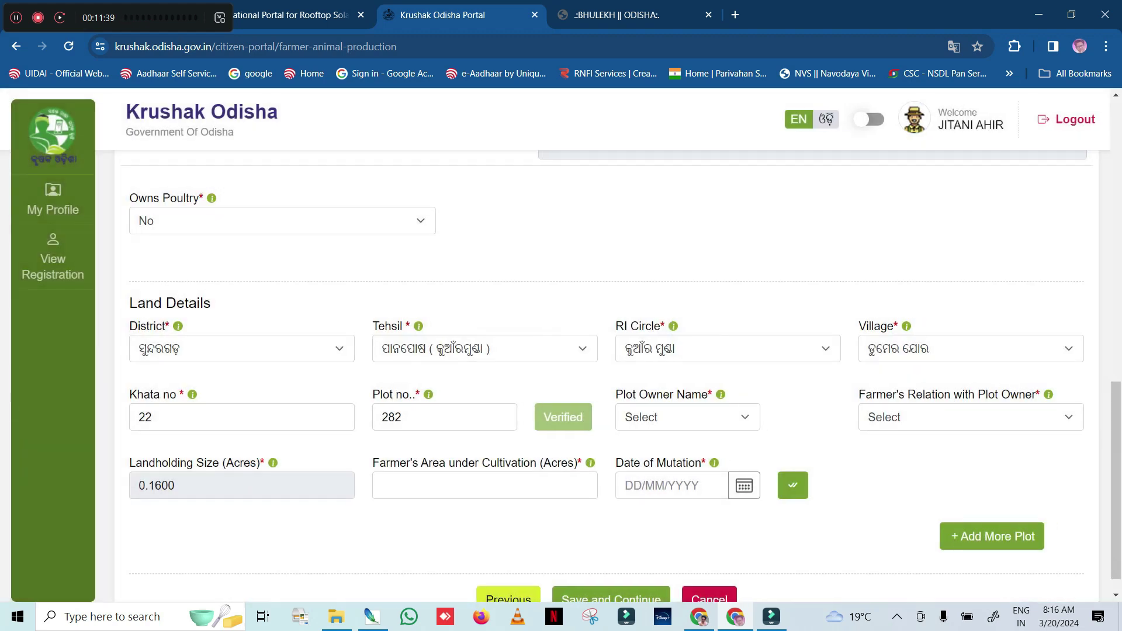
left_click(687, 417)
left_click(687, 216)
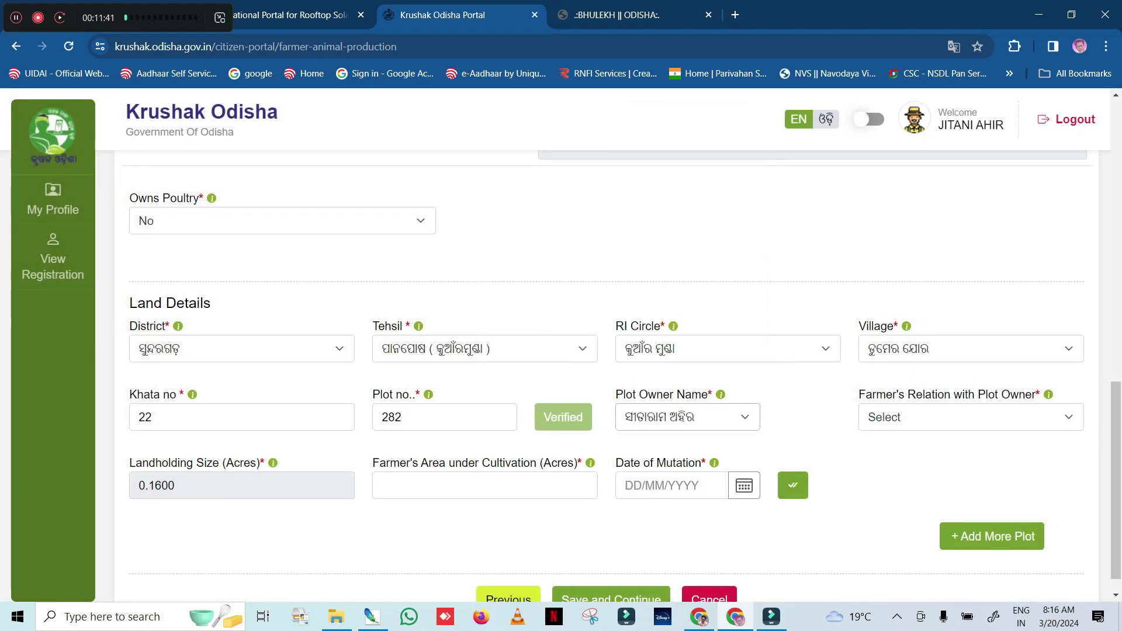
- Set the relation with the owner to Spouse and enter the 0.1600-acre cultivated area
left_click(970, 418)
left_click(894, 261)
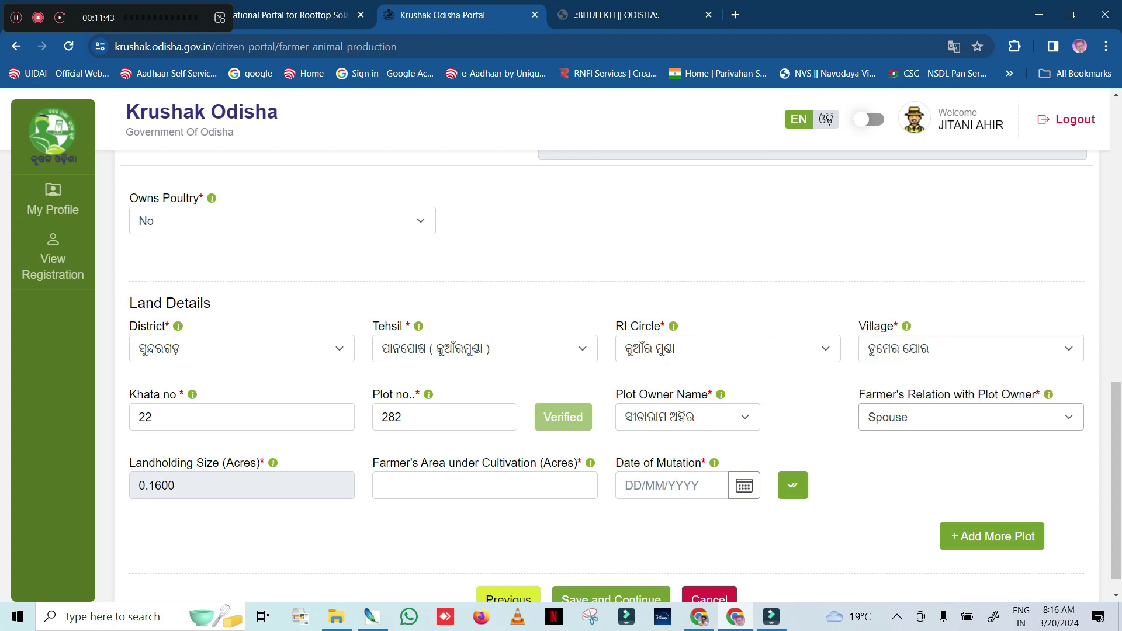
left_click(485, 485)
type("0")
- Set the Date of Mutation to 20/05/1977 in the calendar
left_click(743, 485)
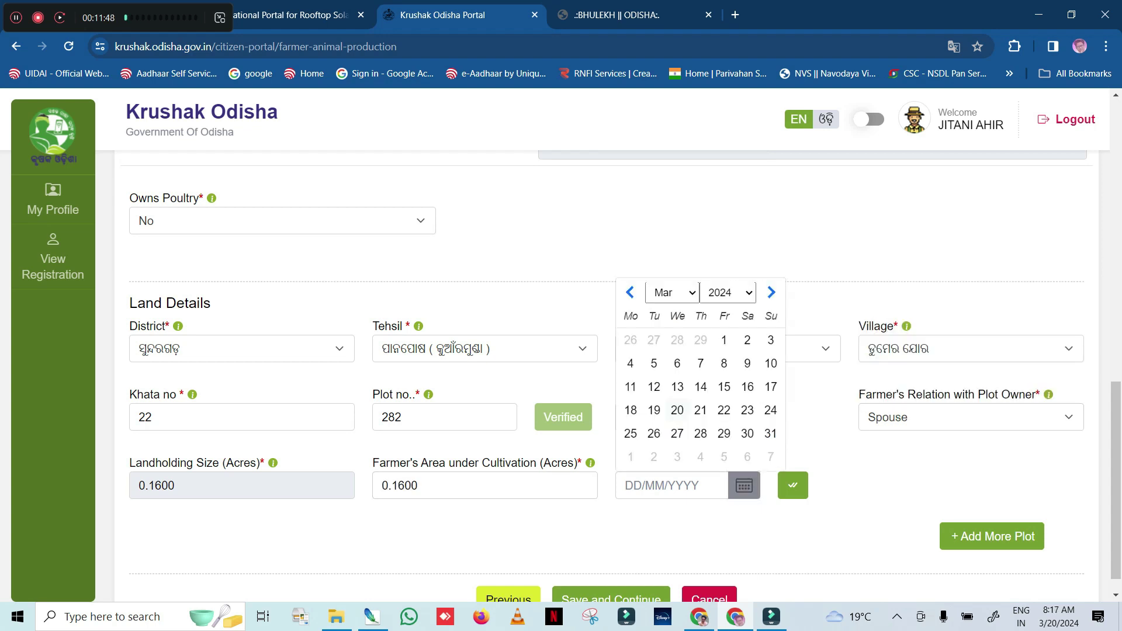
left_click(728, 293)
left_click(722, 311)
left_click(728, 292)
left_click(722, 310)
left_click(728, 293)
left_click(722, 311)
left_click(728, 293)
left_click(722, 310)
left_click(728, 293)
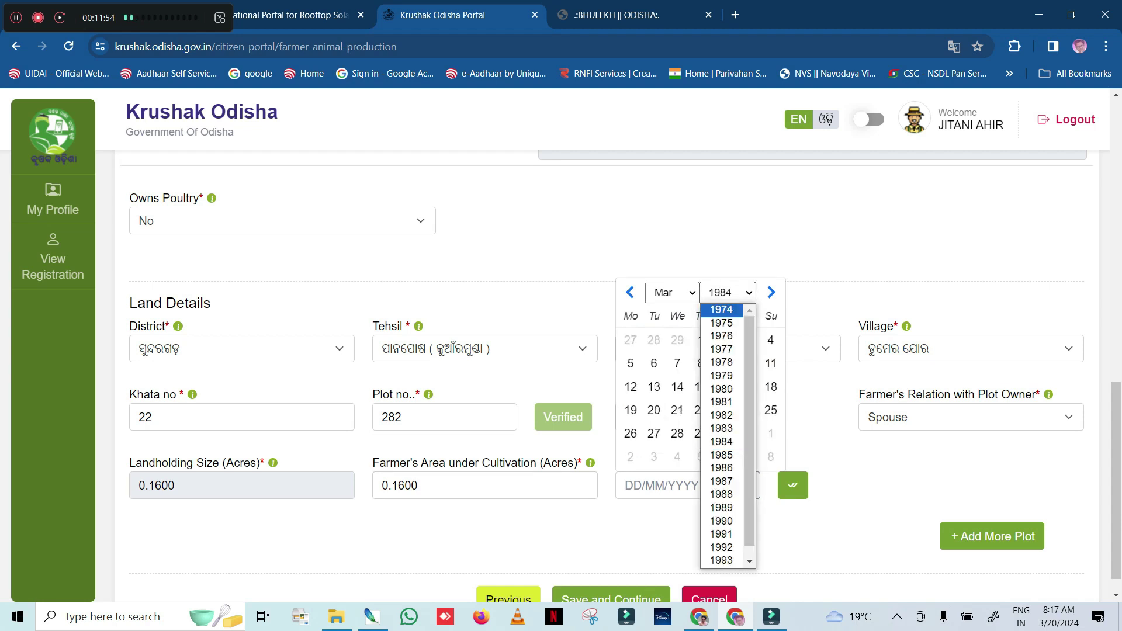
left_click(722, 349)
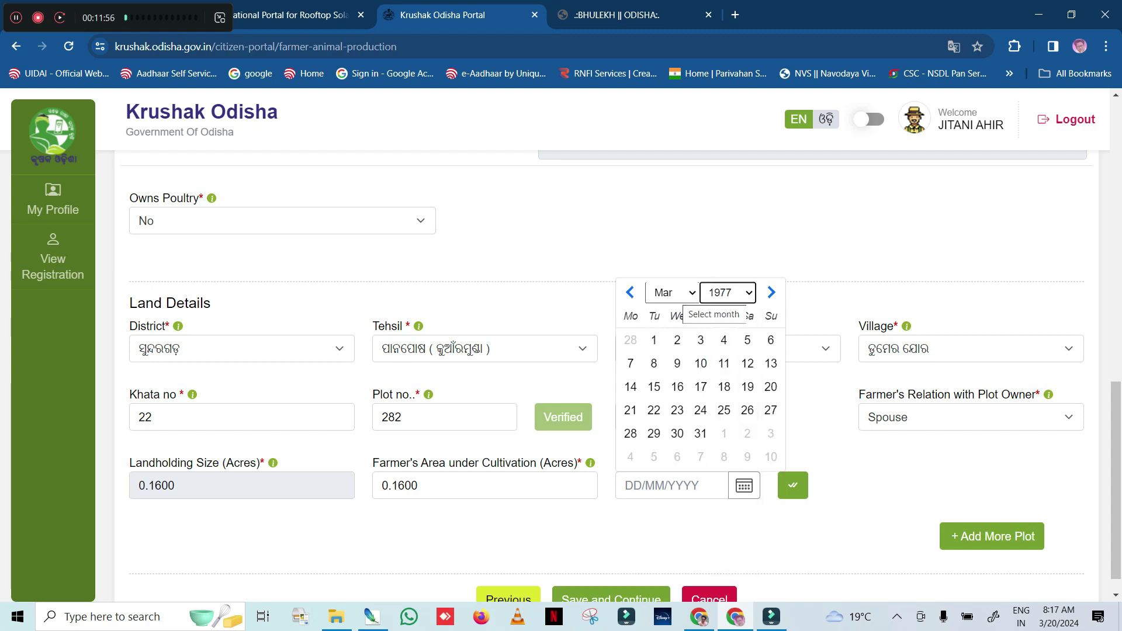
left_click(672, 292)
left_click(665, 362)
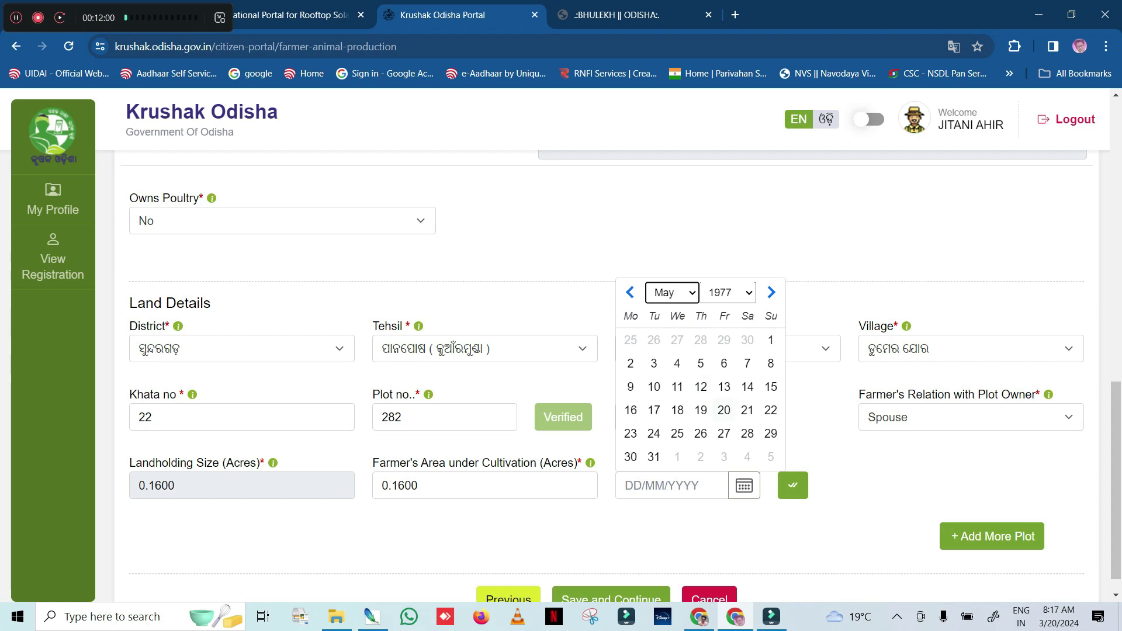
left_click(723, 410)
scroll(991, 536, "down", 1)
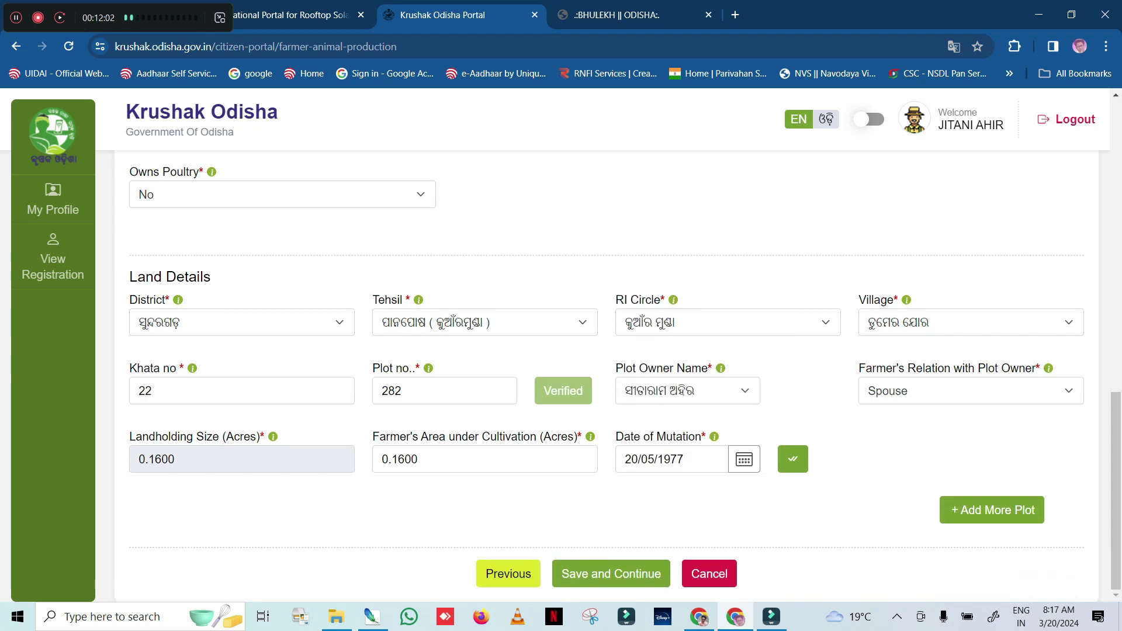
- Save the land details, confirm, and submit the registration with the declaration
left_click(610, 574)
left_click(534, 368)
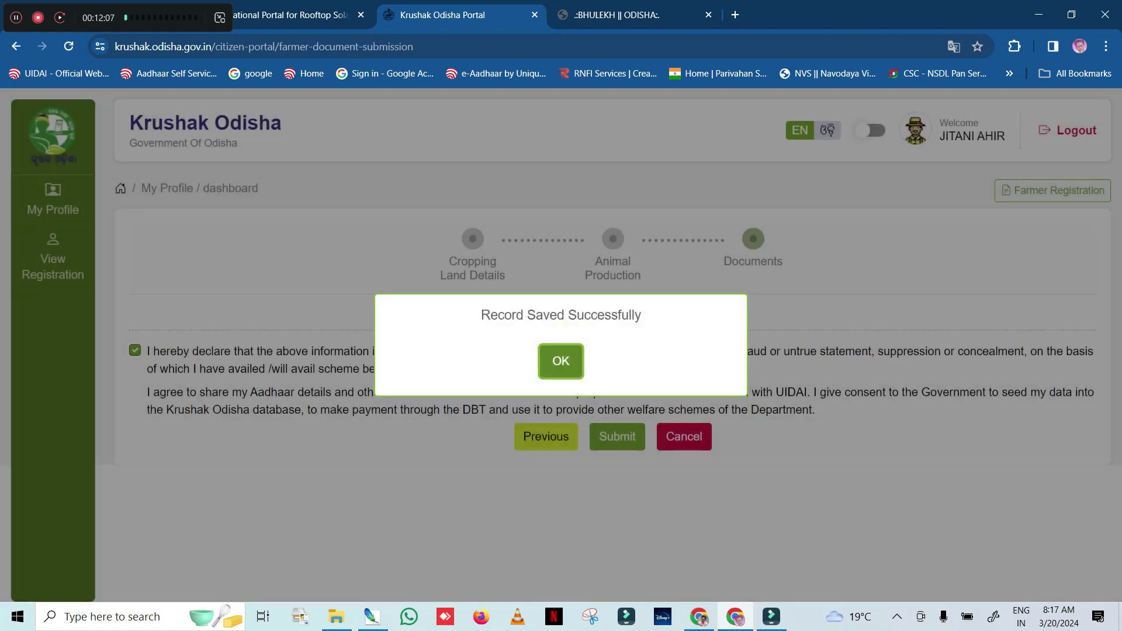
left_click(560, 361)
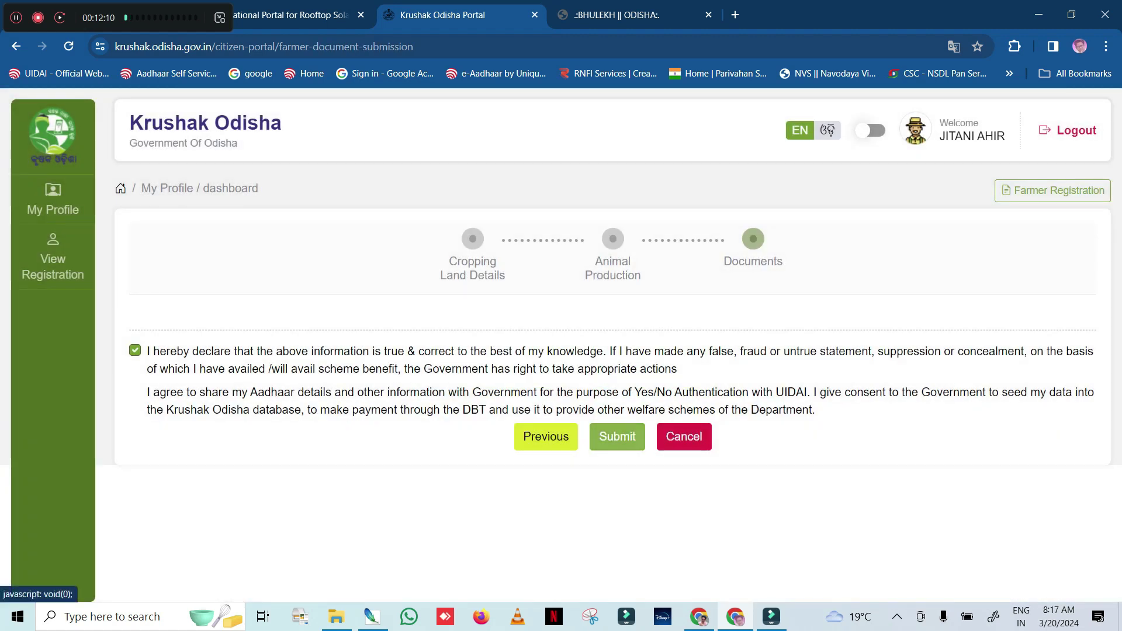
left_click(617, 437)
key("Return")
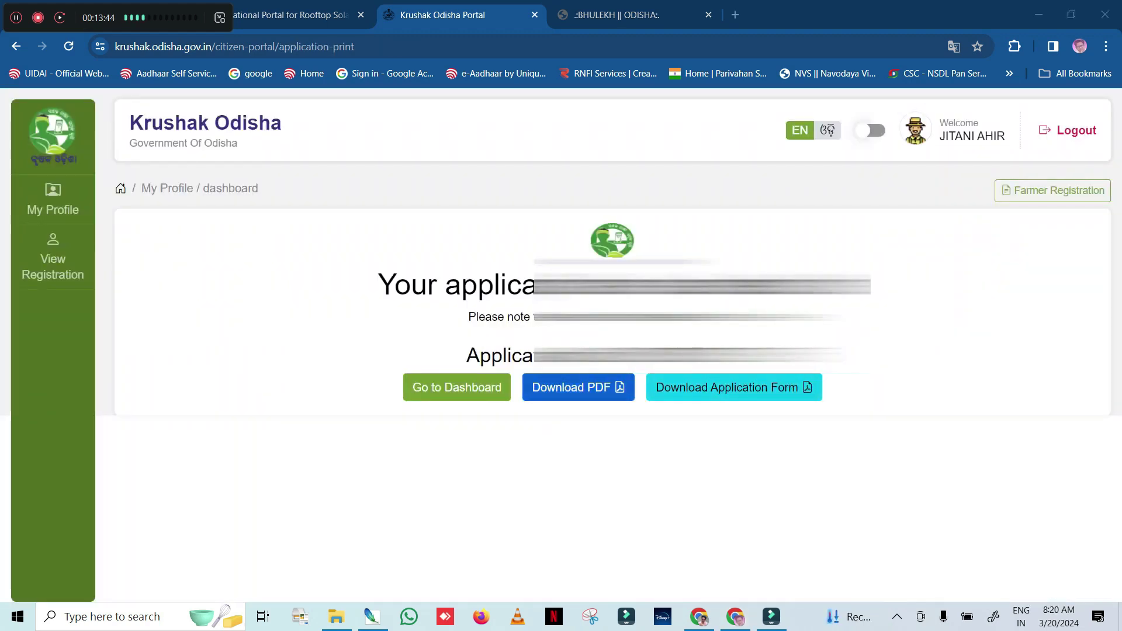
- Download the confirmation PDF, Krushak Odisha (10).pdf, and open it in Acrobat
left_click(578, 387)
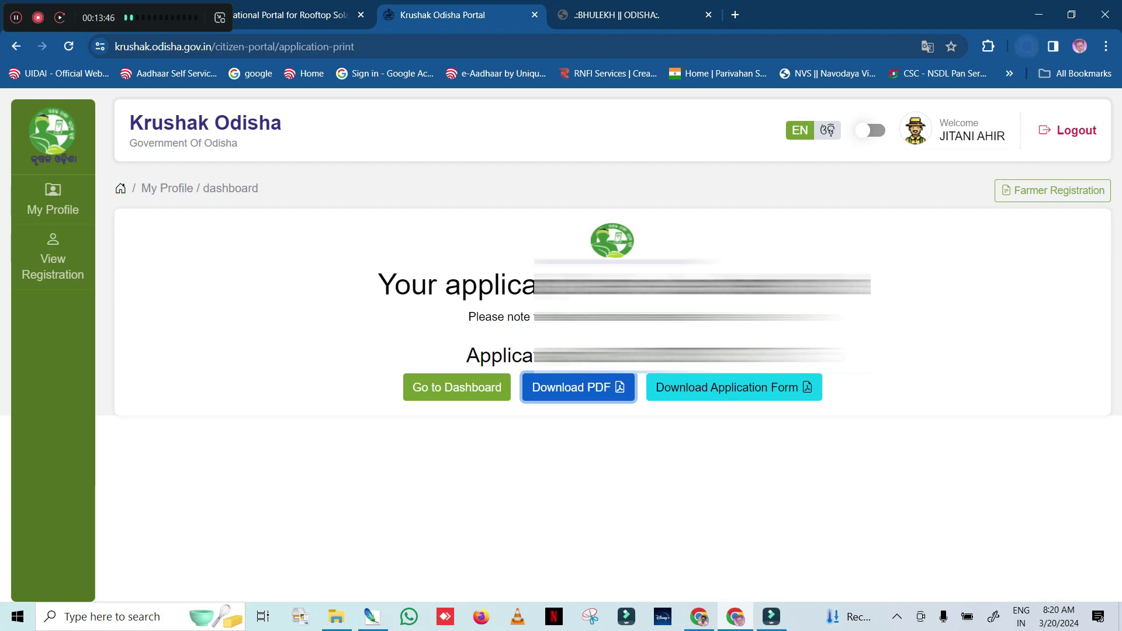
left_click(1027, 46)
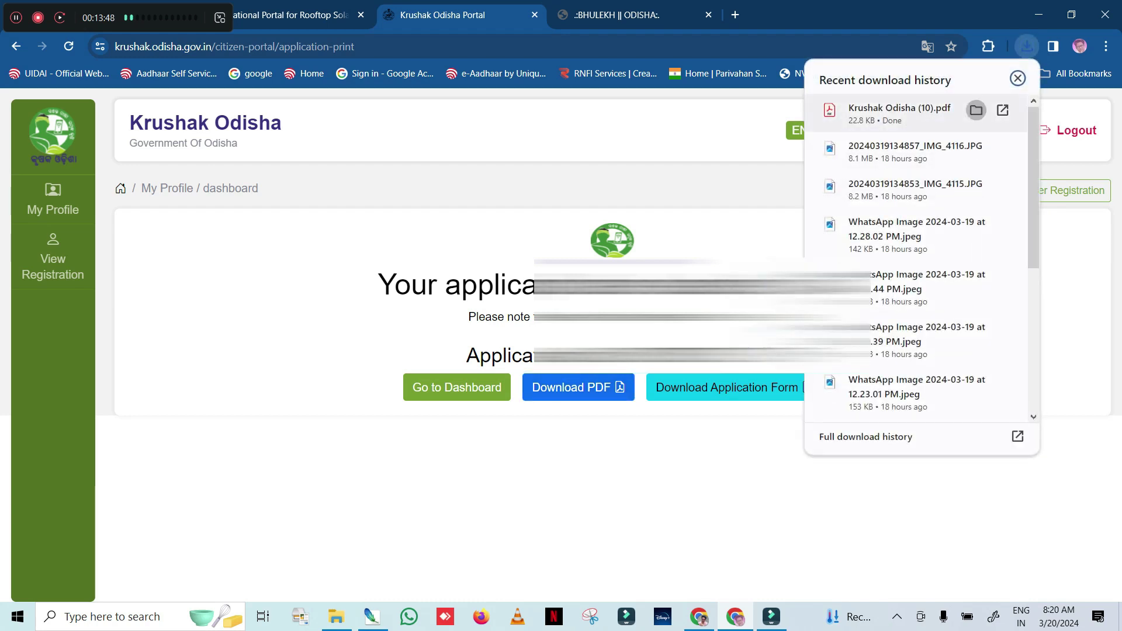
left_click(976, 110)
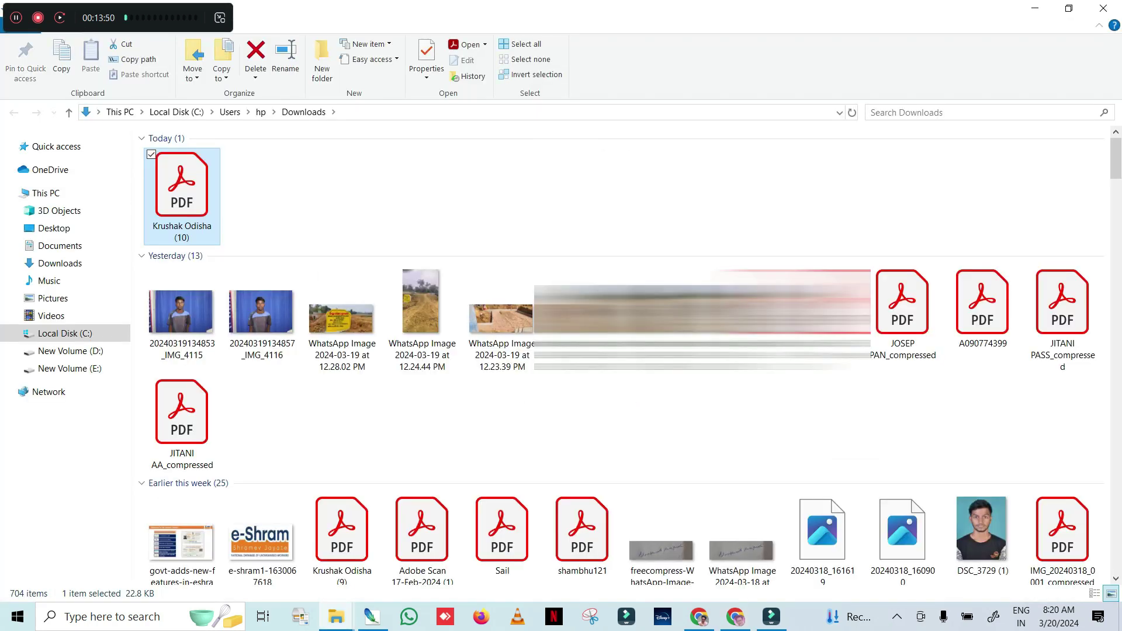
key("Return")
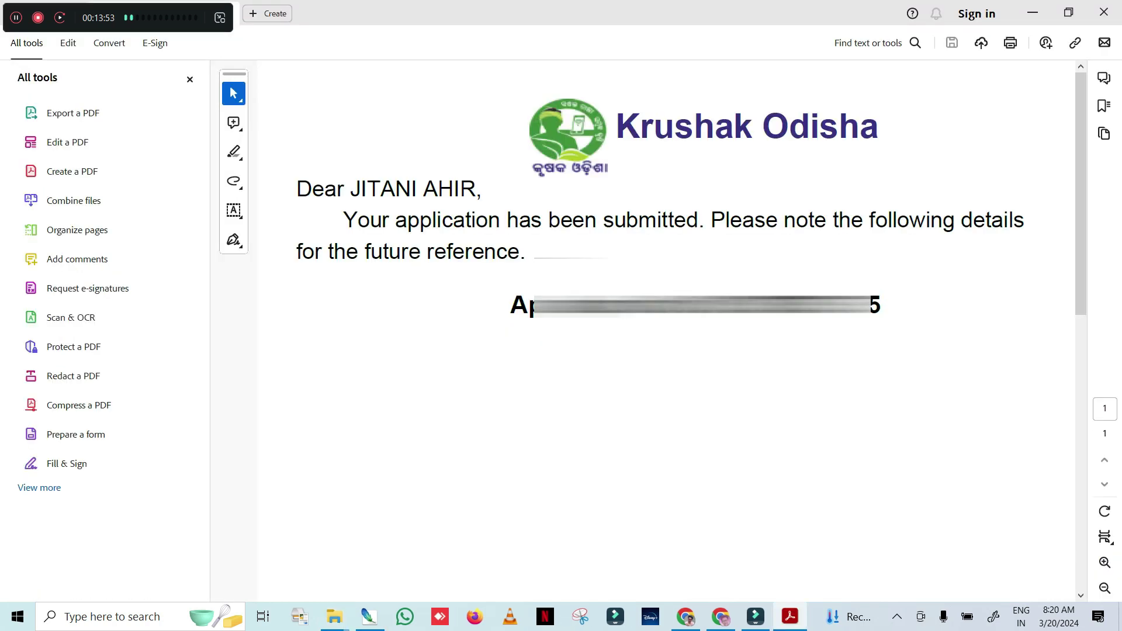